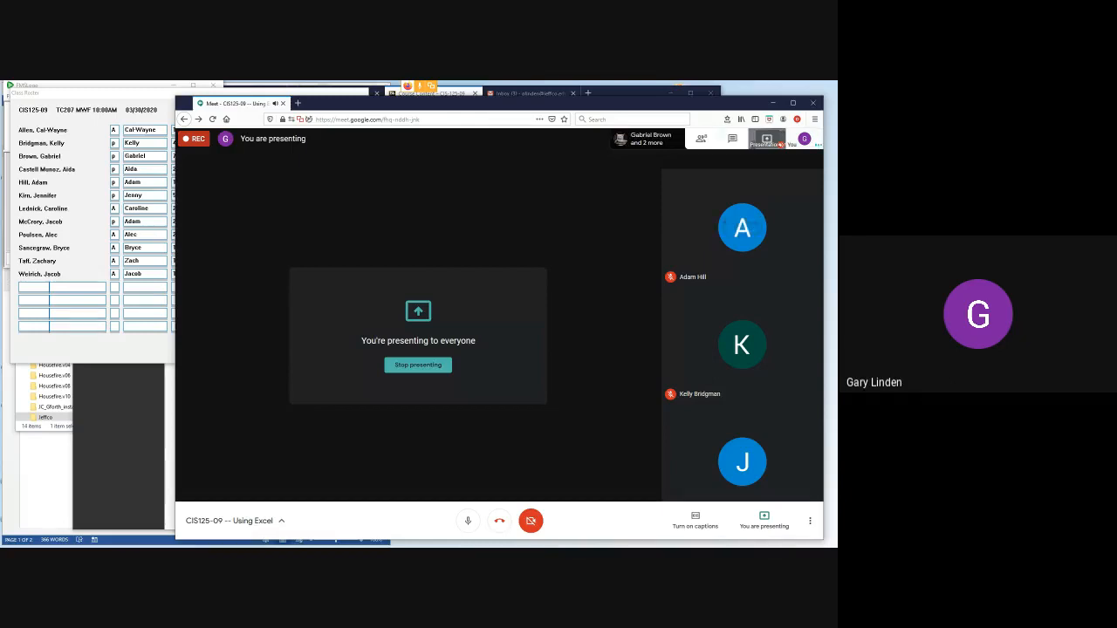
- Show the meeting chat and open ExcelPractice.xlsx from the Excel subfolder of the ProductivityPrograms1 folder
{"action": "left_click", "coordinate": [732, 139]}
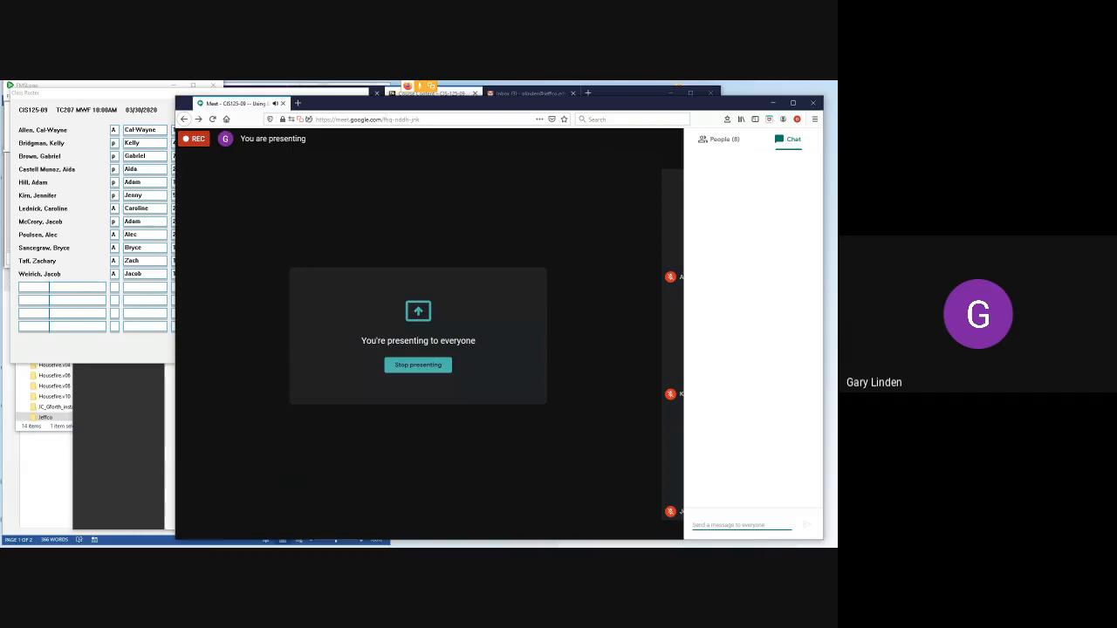
{"action": "mouse_move", "coordinate": [331, 545]}
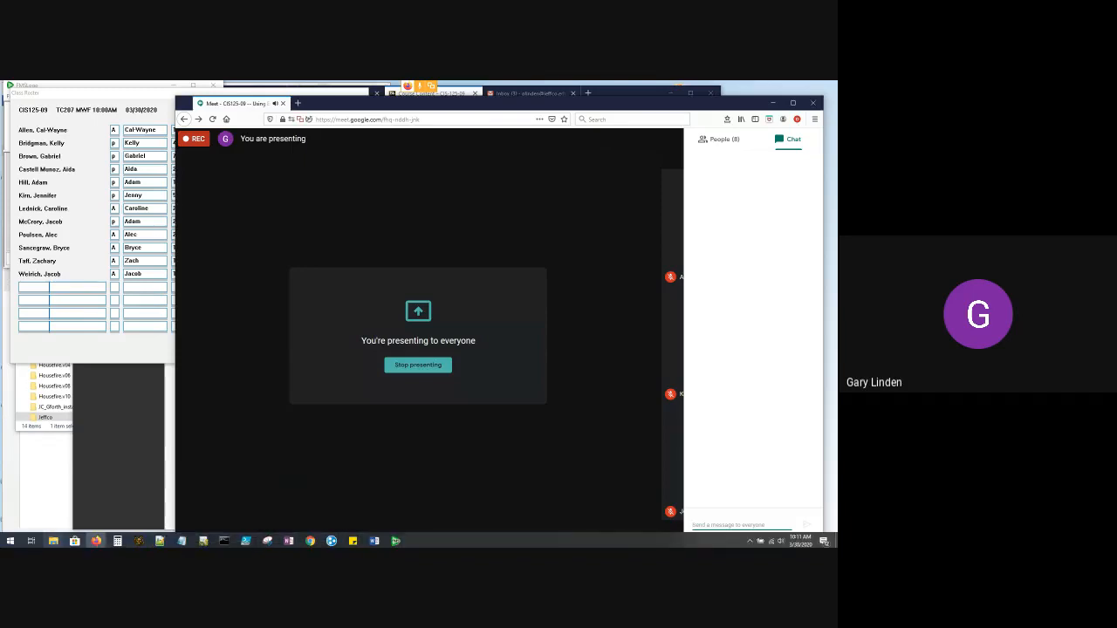
{"action": "left_click", "coordinate": [54, 541]}
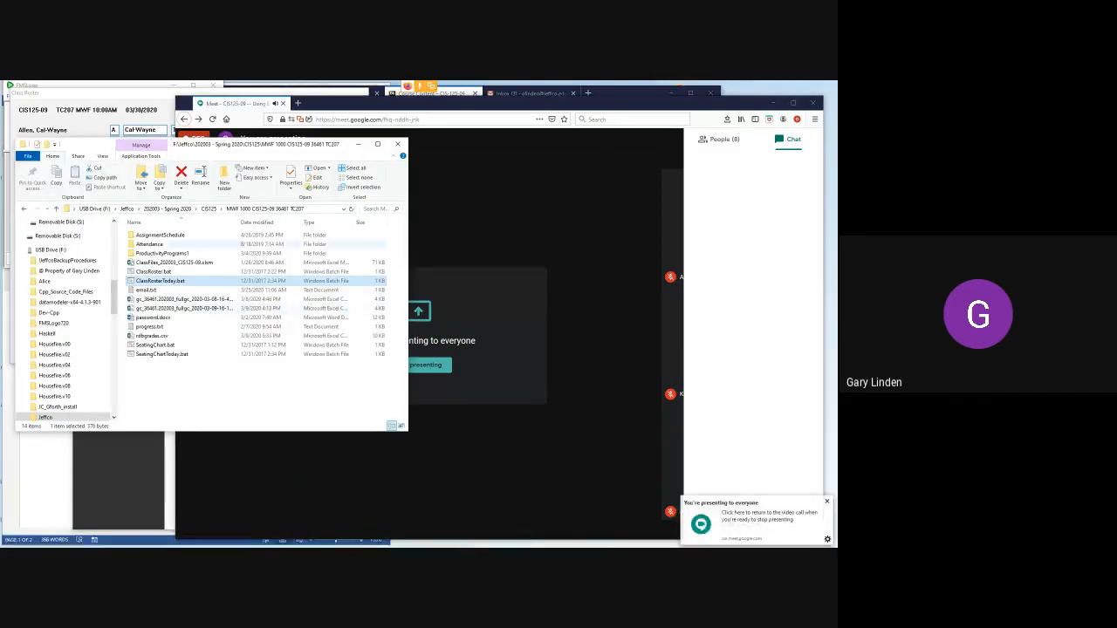
{"action": "left_click", "coordinate": [161, 253]}
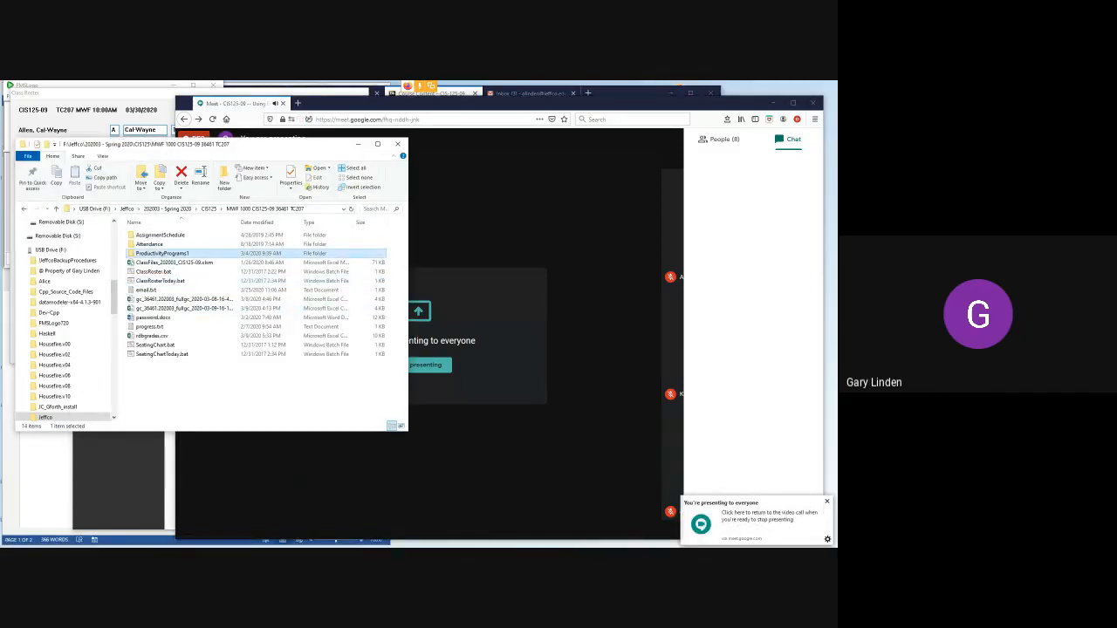
{"action": "double_click", "coordinate": [161, 253]}
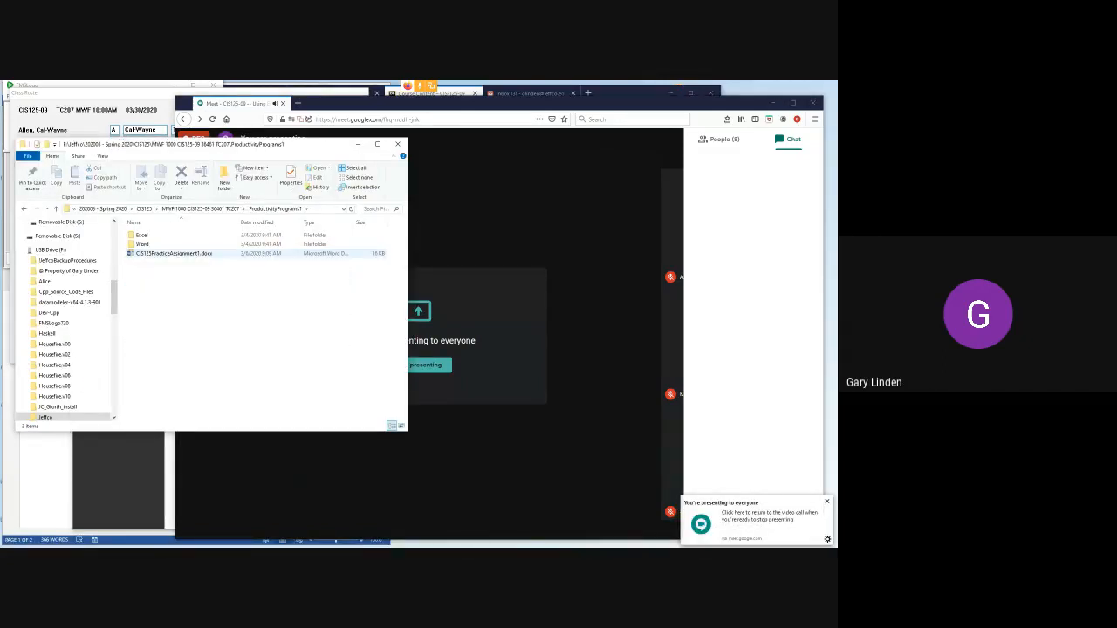
{"action": "double_click", "coordinate": [143, 235]}
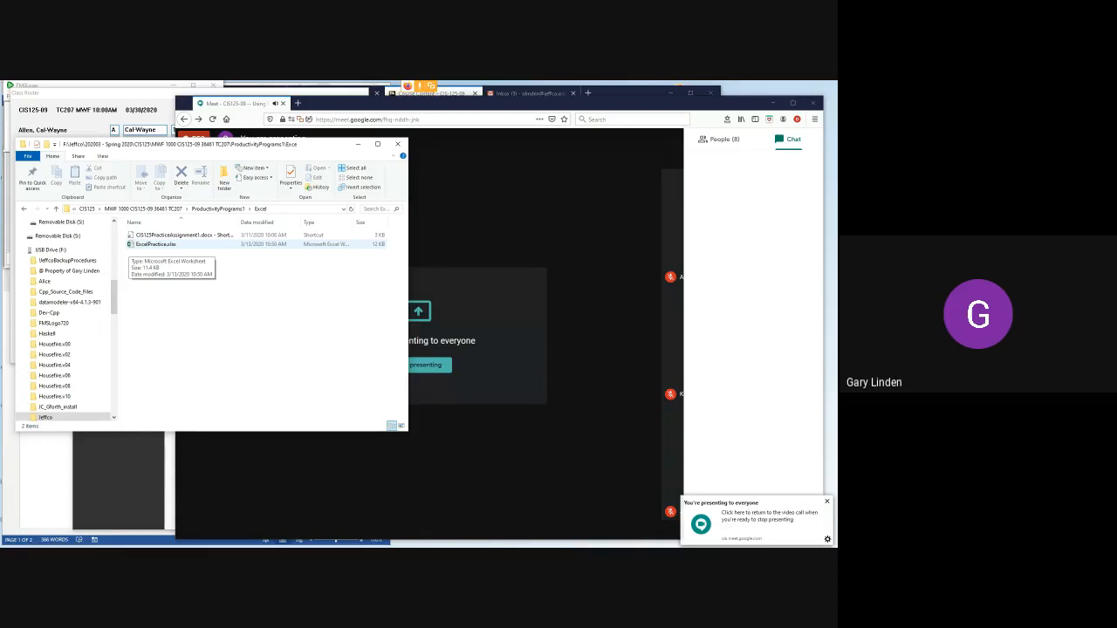
{"action": "double_click", "coordinate": [132, 246]}
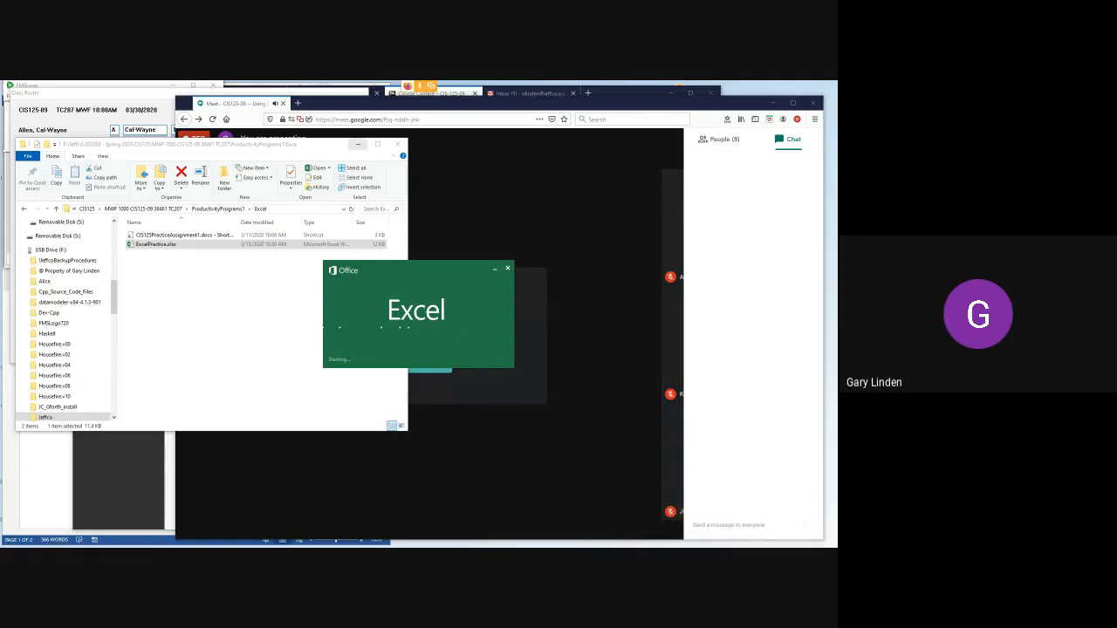
{"action": "left_click", "coordinate": [357, 144]}
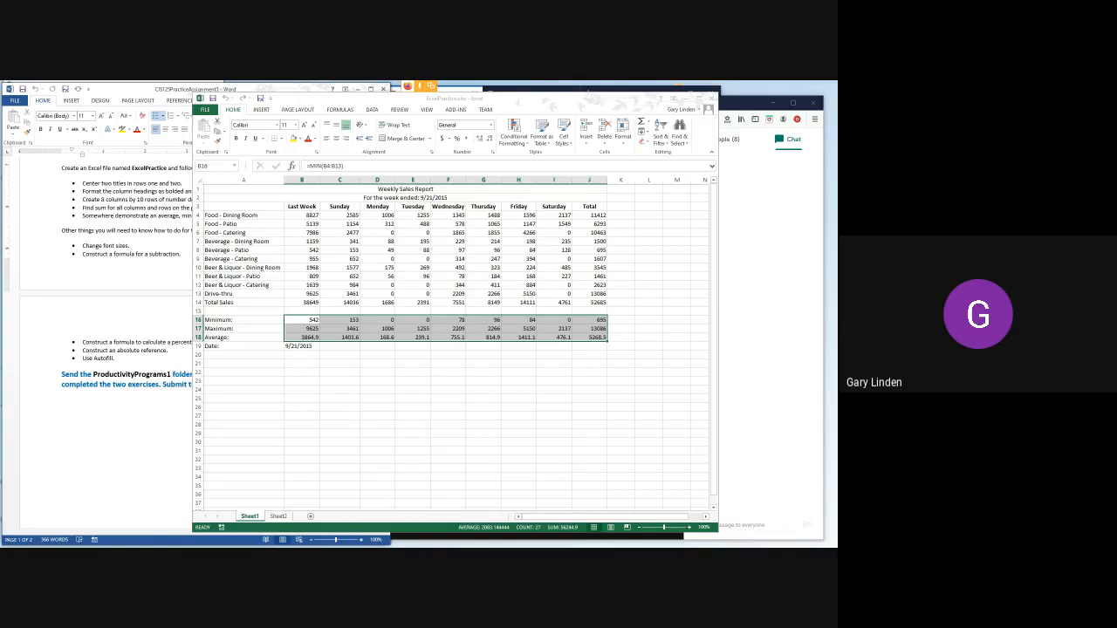
- Switch to the Word practice assignment and highlight the "Change font sizes." item
{"action": "left_click", "coordinate": [405, 189]}
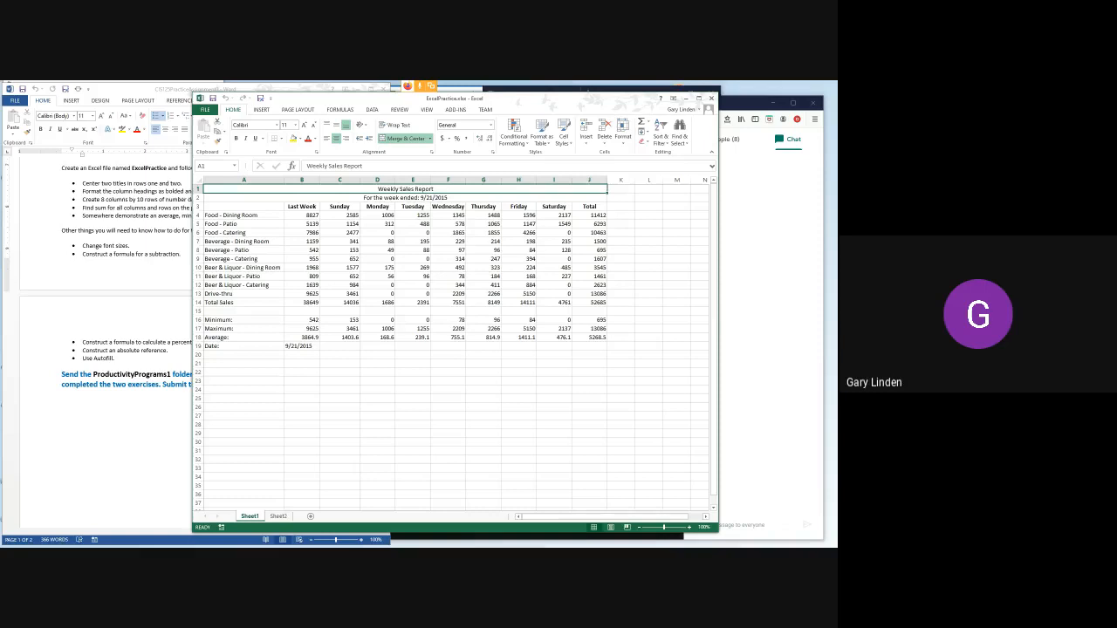
{"action": "key", "text": "alt+Tab"}
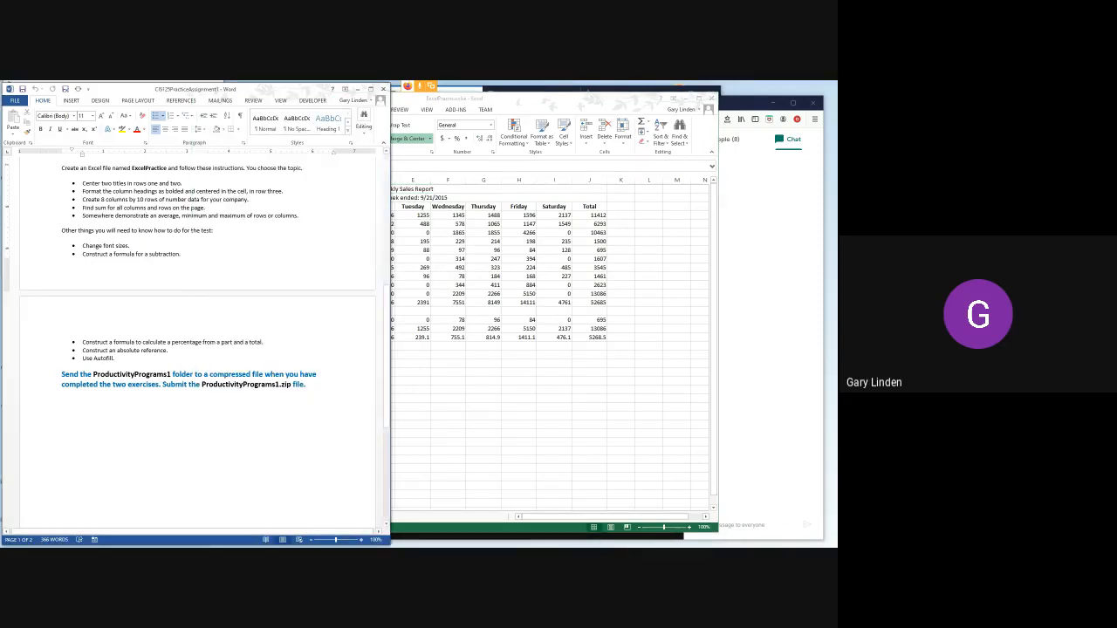
{"action": "left_click_drag", "start_coordinate": [83, 246], "coordinate": [133, 246]}
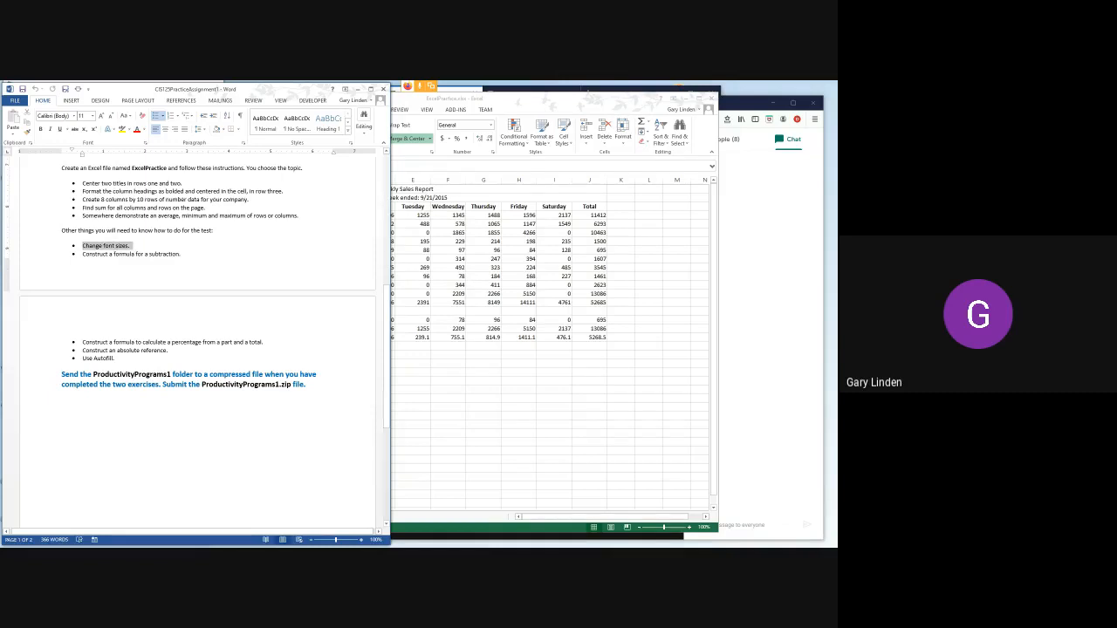
- In the Excel workbook, set the font size of the "Weekly Sales Report" title to 18
{"action": "left_click", "coordinate": [418, 190]}
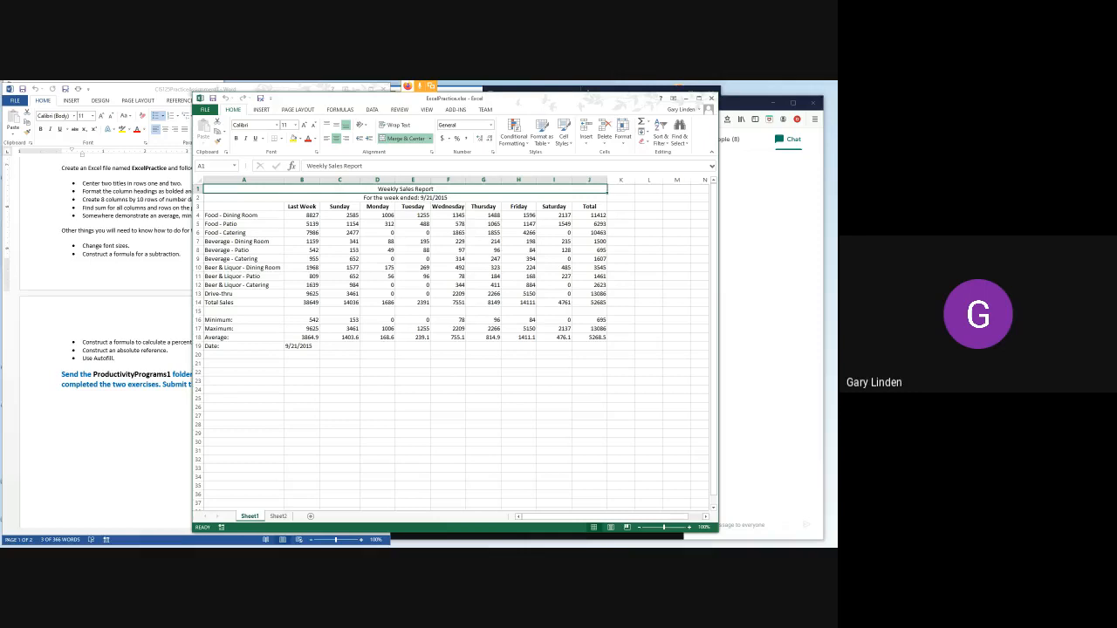
{"action": "left_click", "coordinate": [285, 125]}
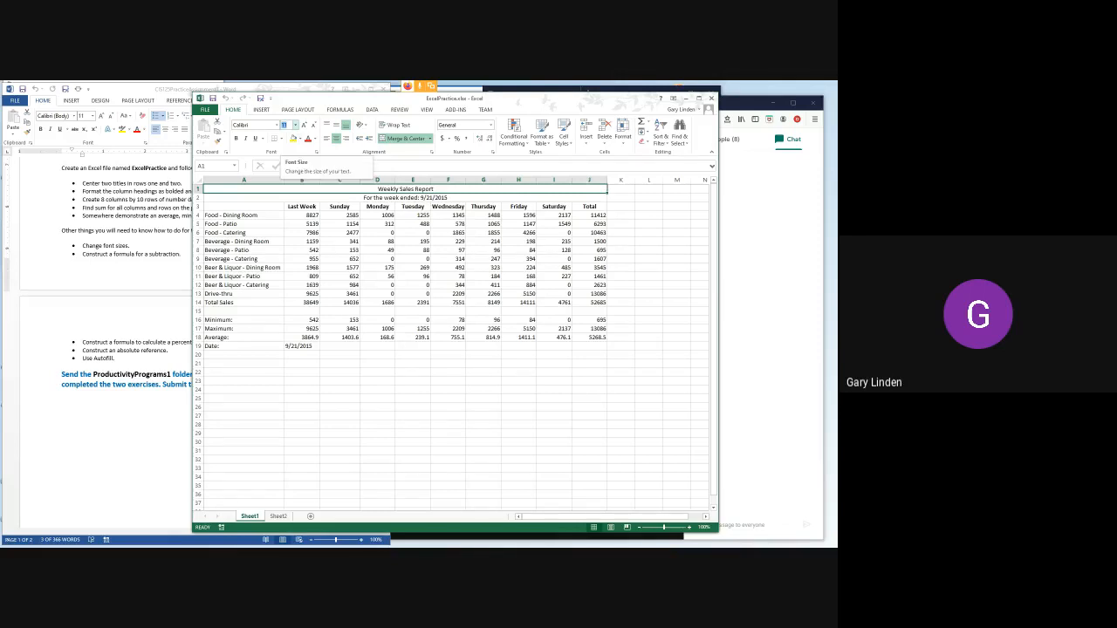
{"action": "left_click", "coordinate": [289, 125]}
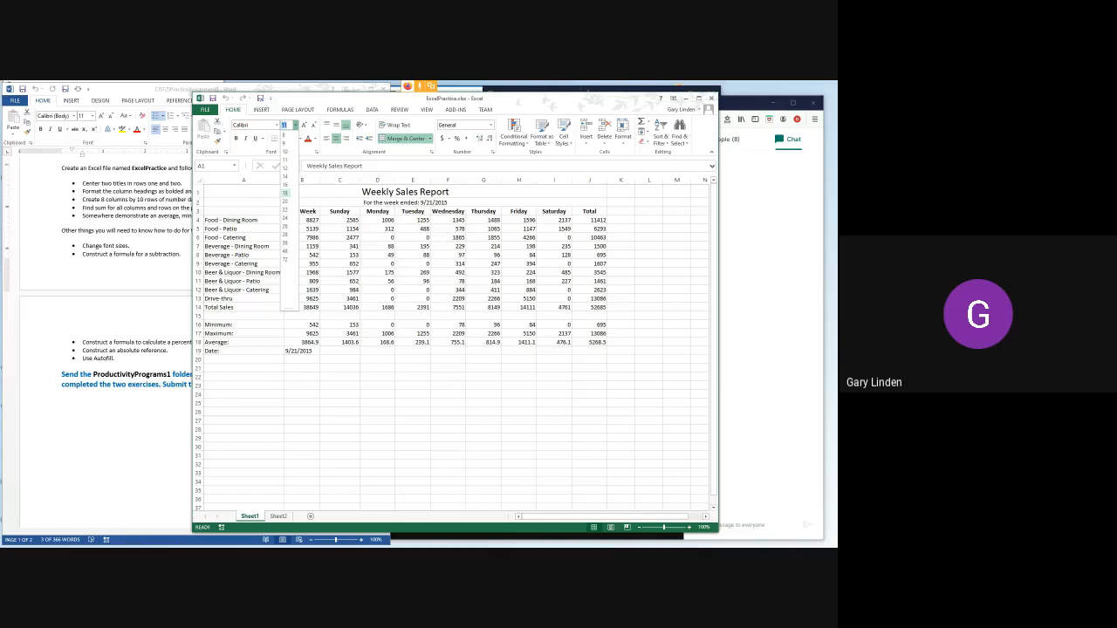
{"action": "left_click", "coordinate": [284, 191]}
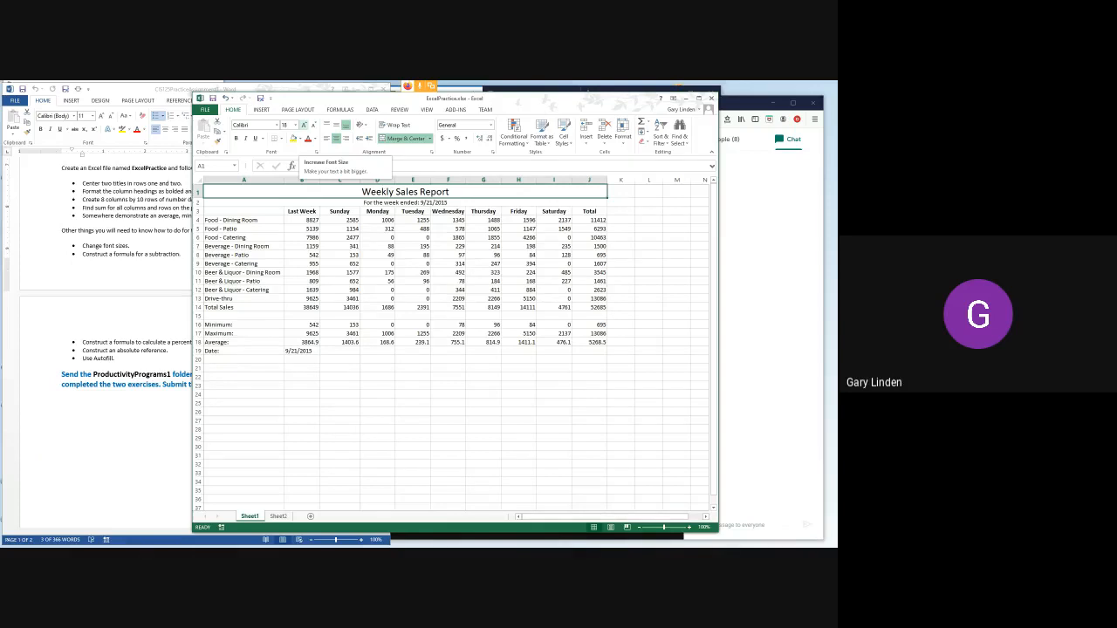
- Enlarge the "Weekly Sales Report" title's font one size at a time up to 36
{"action": "left_click", "coordinate": [305, 125]}
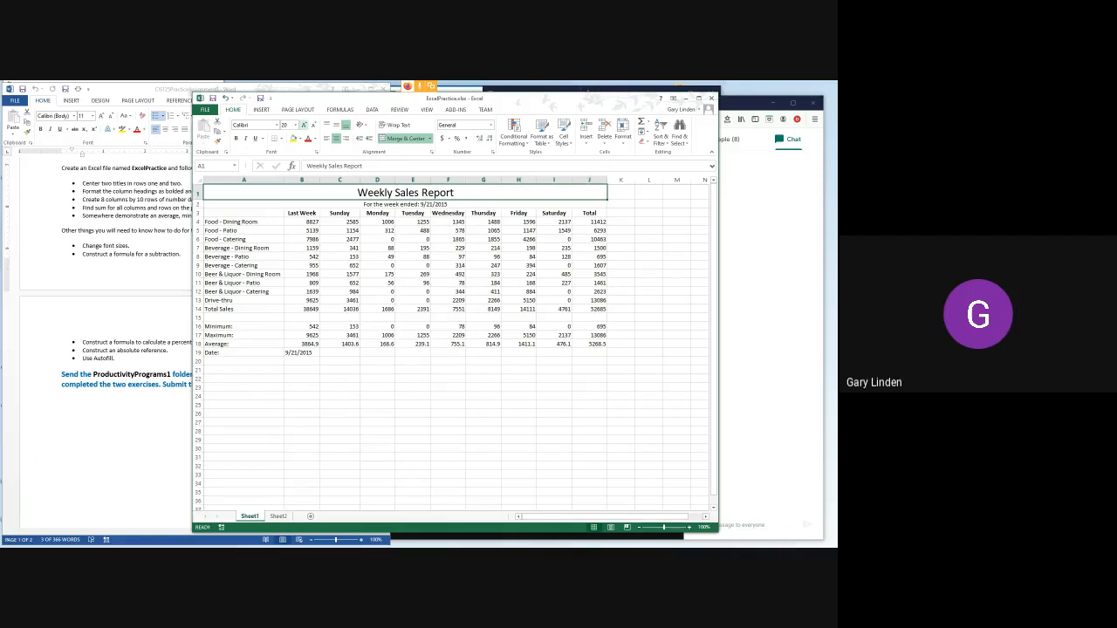
{"action": "left_click", "coordinate": [304, 125]}
{"action": "left_click", "coordinate": [304, 125]}
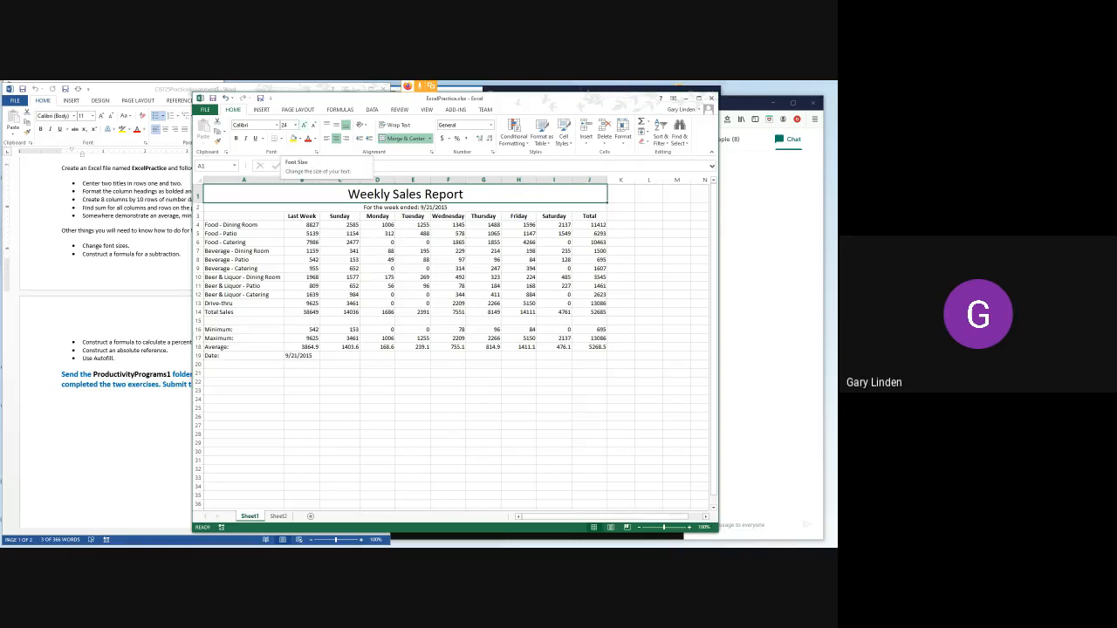
{"action": "left_click", "coordinate": [304, 125]}
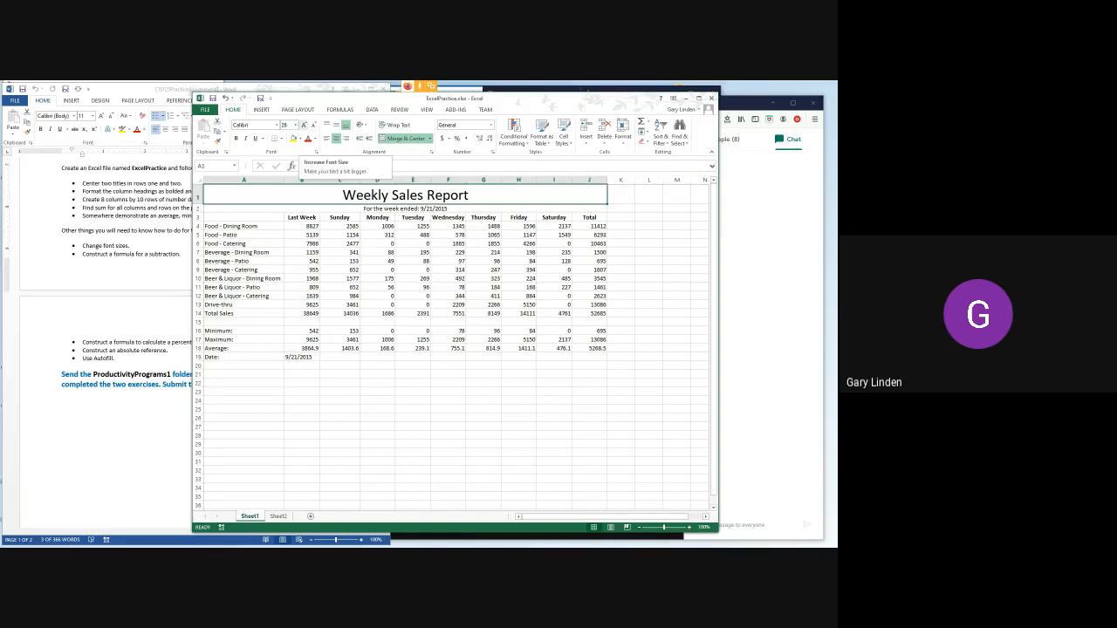
{"action": "left_click", "coordinate": [305, 125]}
{"action": "left_click", "coordinate": [304, 125]}
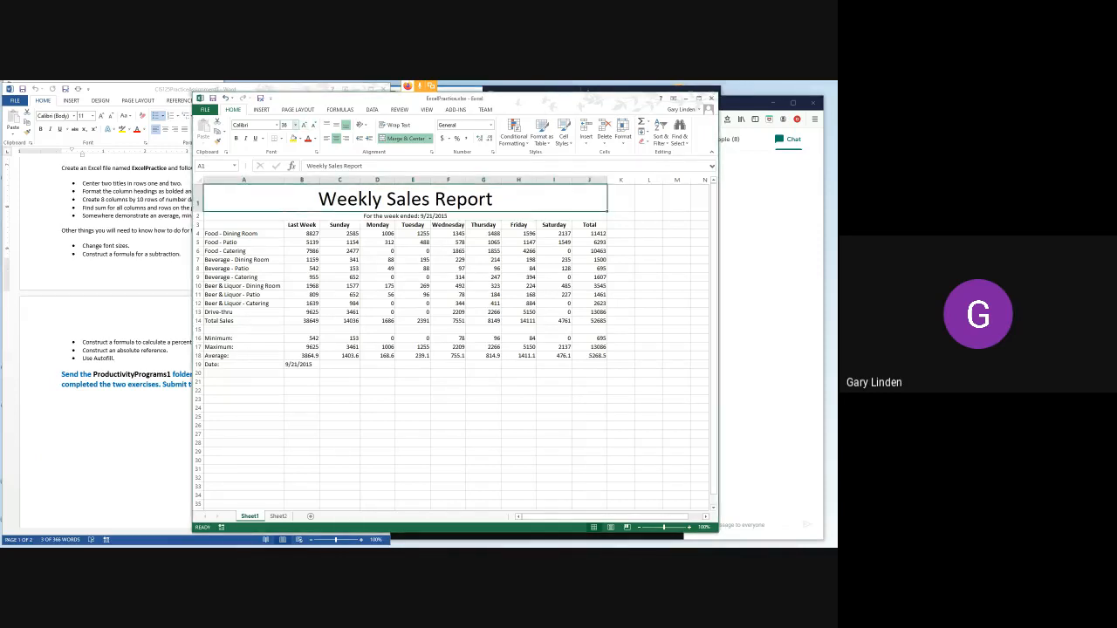
- Set the report title's font size to 48, and reduce it one size at a time down to 22
{"action": "left_click", "coordinate": [295, 125]}
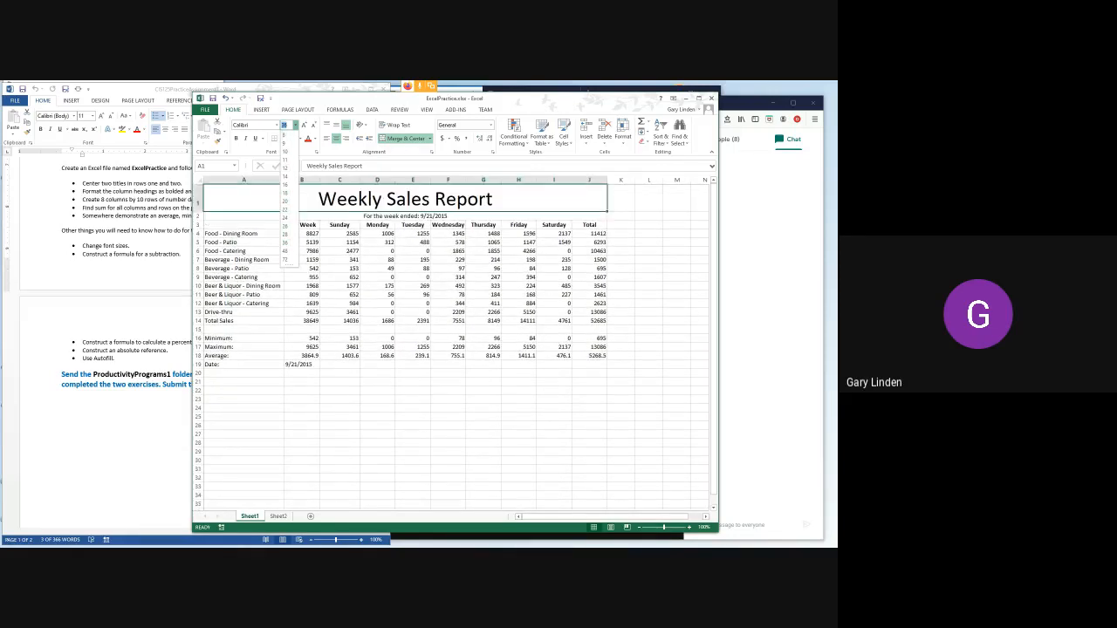
{"action": "left_click", "coordinate": [284, 250]}
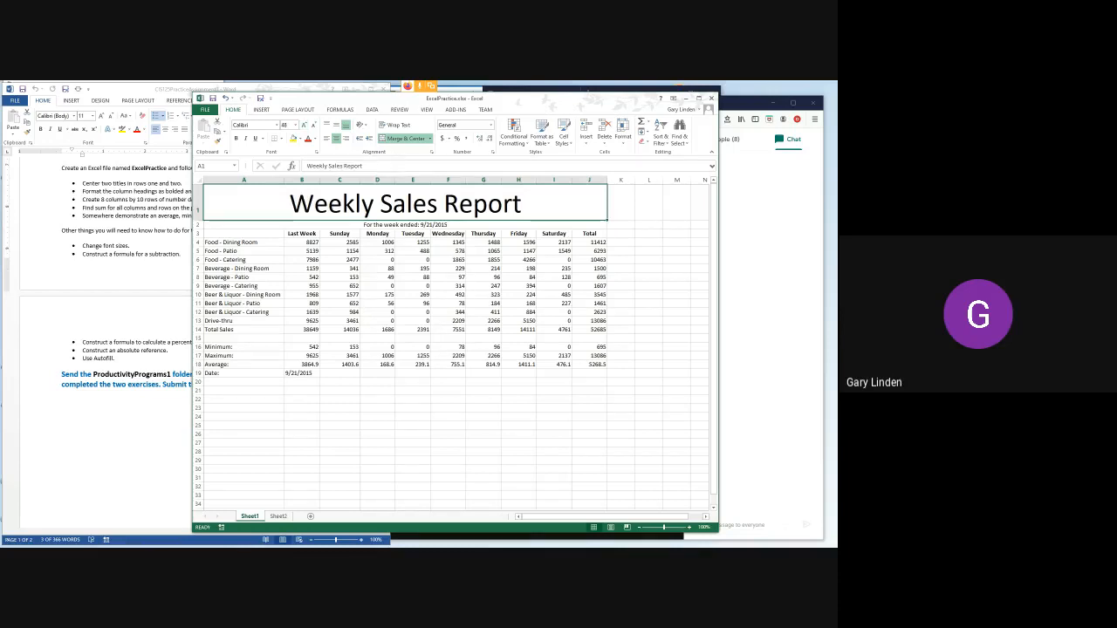
{"action": "left_click", "coordinate": [314, 124]}
{"action": "left_click", "coordinate": [314, 125]}
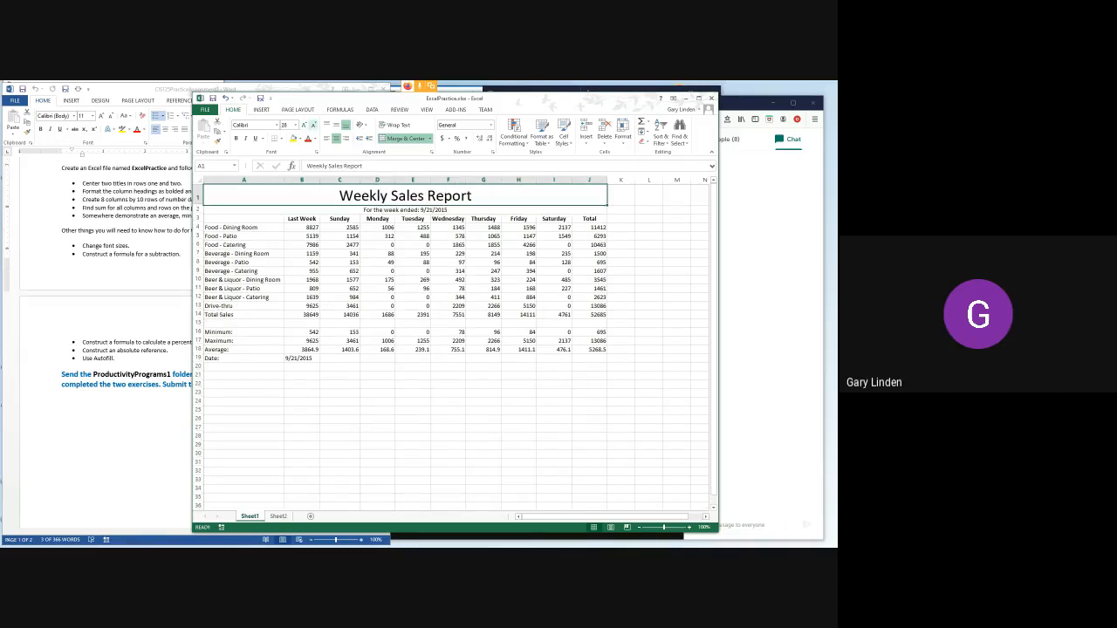
{"action": "left_click", "coordinate": [313, 125]}
{"action": "left_click", "coordinate": [313, 124]}
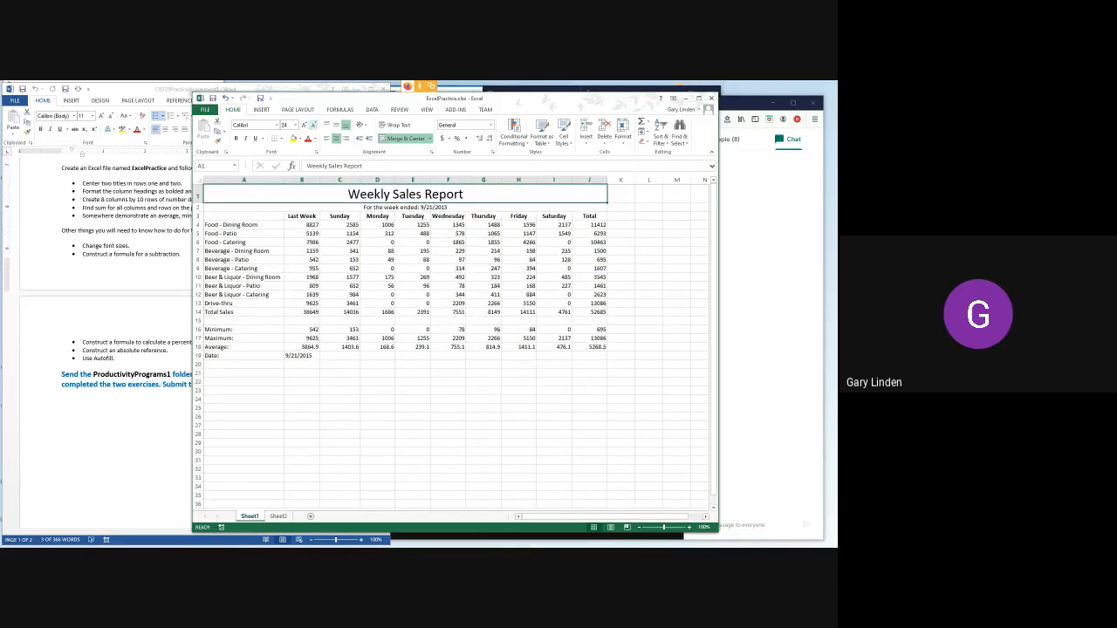
{"action": "left_click", "coordinate": [313, 125]}
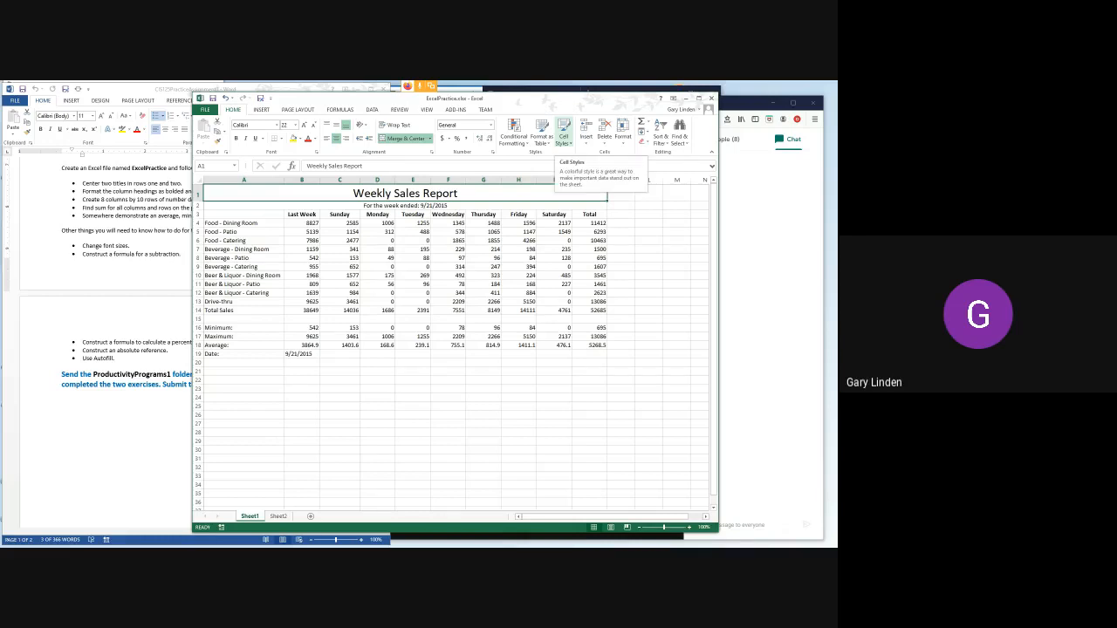
- Apply the Title cell style to "Weekly Sales Report" and the Heading 3 style to the "For the week ended" line in row 2
{"action": "left_click", "coordinate": [563, 135]}
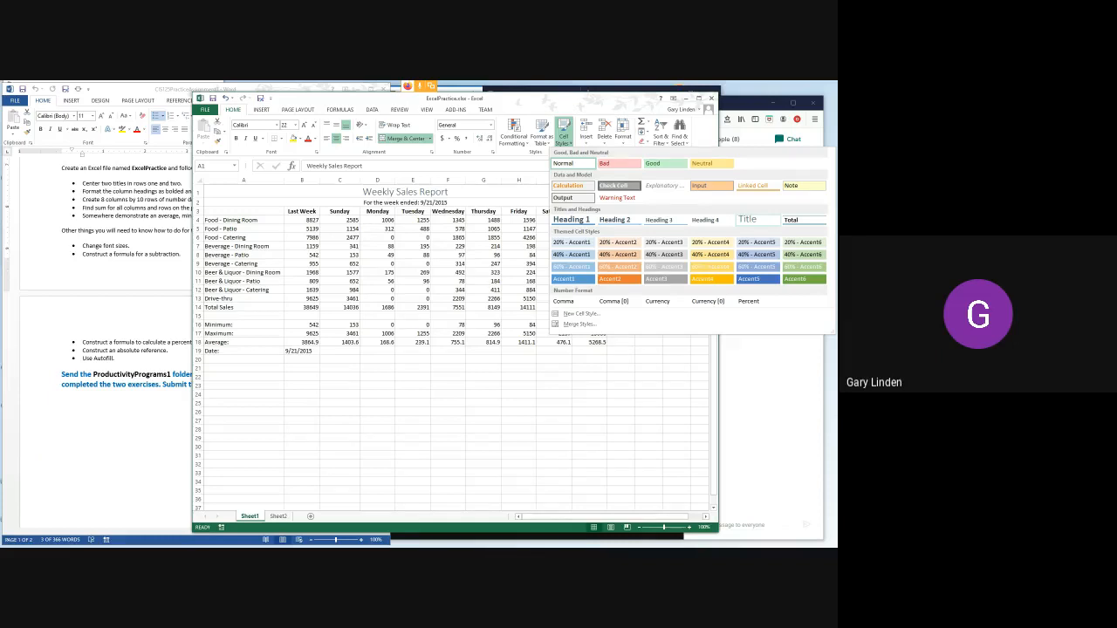
{"action": "left_click", "coordinate": [747, 219]}
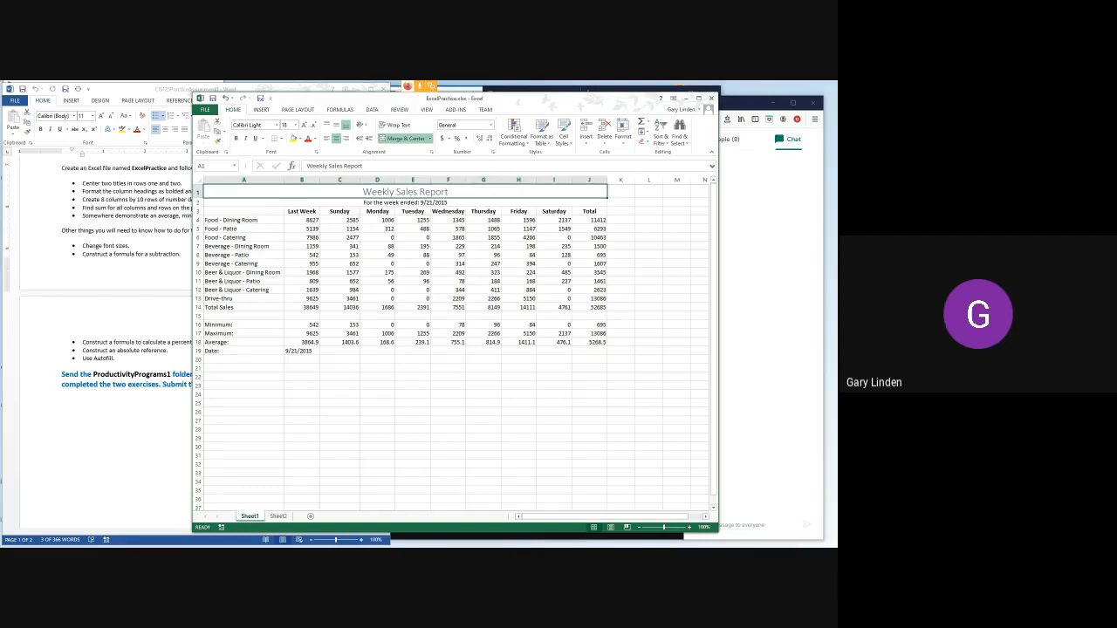
{"action": "left_click", "coordinate": [405, 202]}
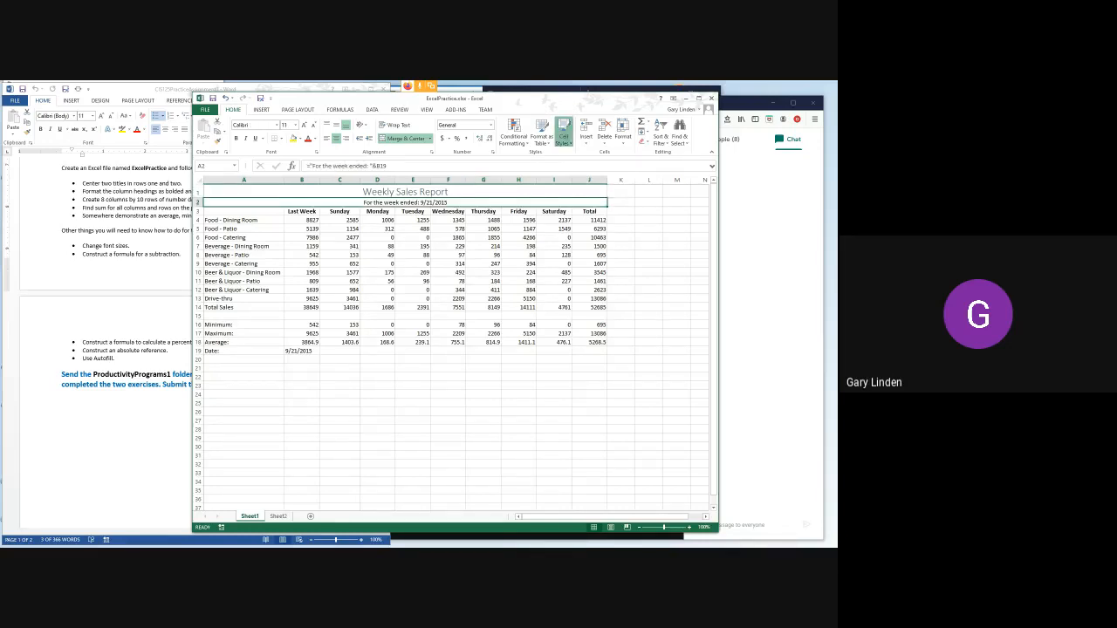
{"action": "left_click", "coordinate": [563, 133]}
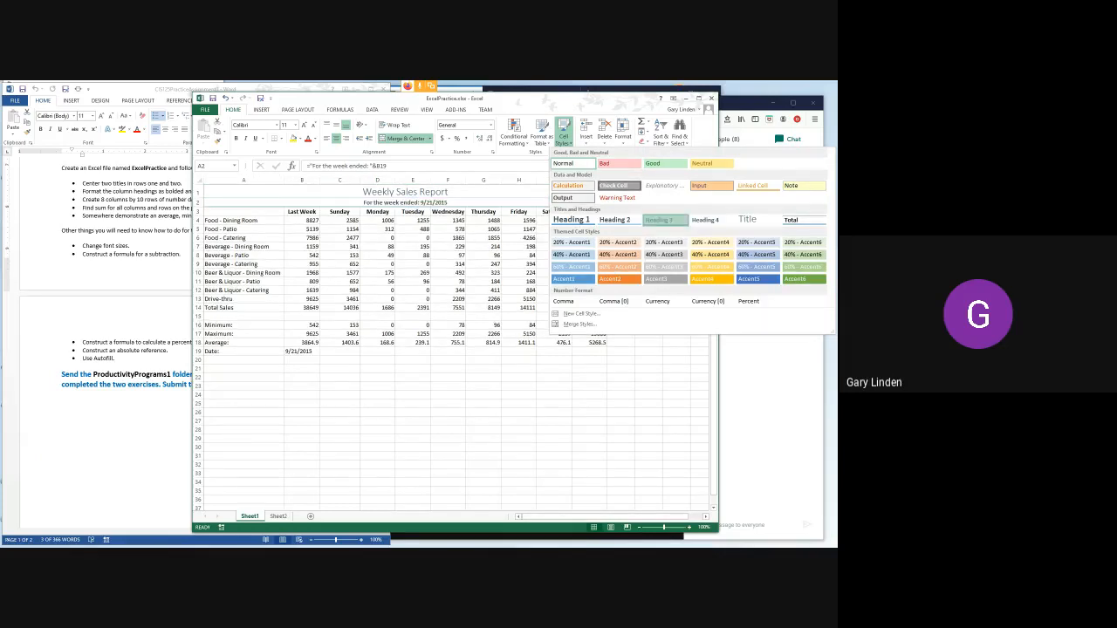
{"action": "left_click", "coordinate": [660, 219]}
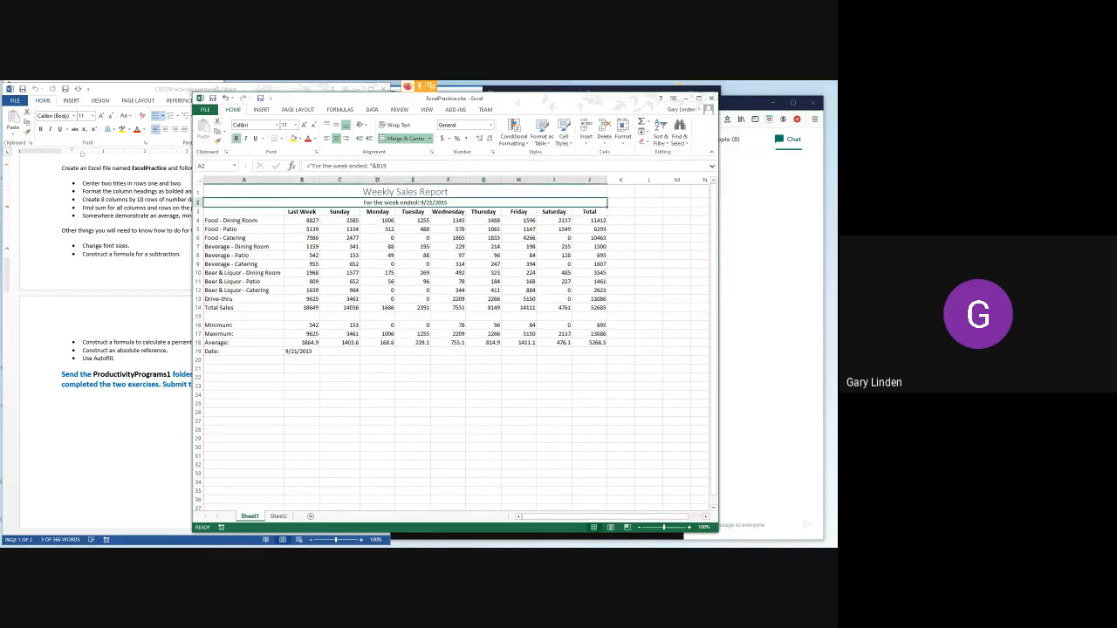
- Switch to the Word assignment and highlight the "Construct a formula for a subtraction." item
{"action": "left_click", "coordinate": [621, 212]}
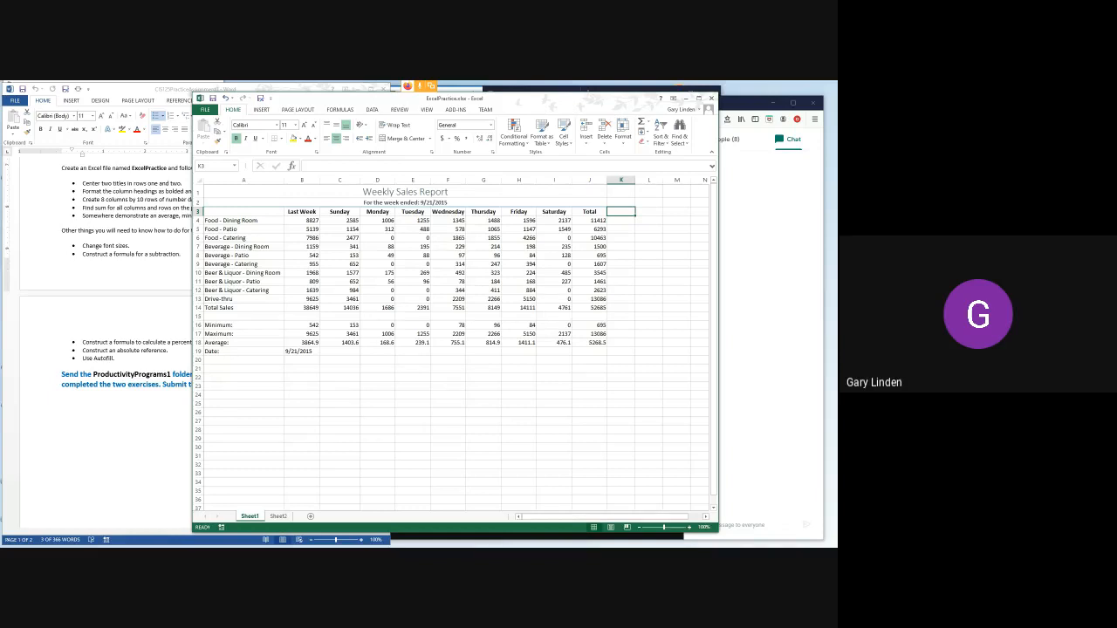
{"action": "key", "text": "alt+Tab"}
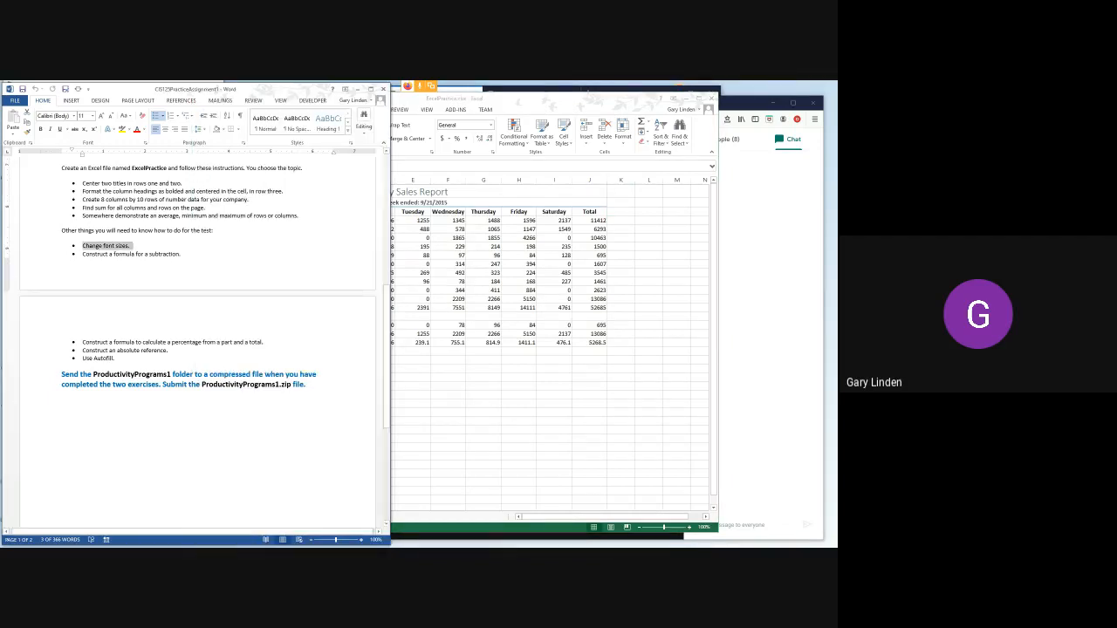
{"action": "left_click_drag", "start_coordinate": [83, 254], "coordinate": [185, 254]}
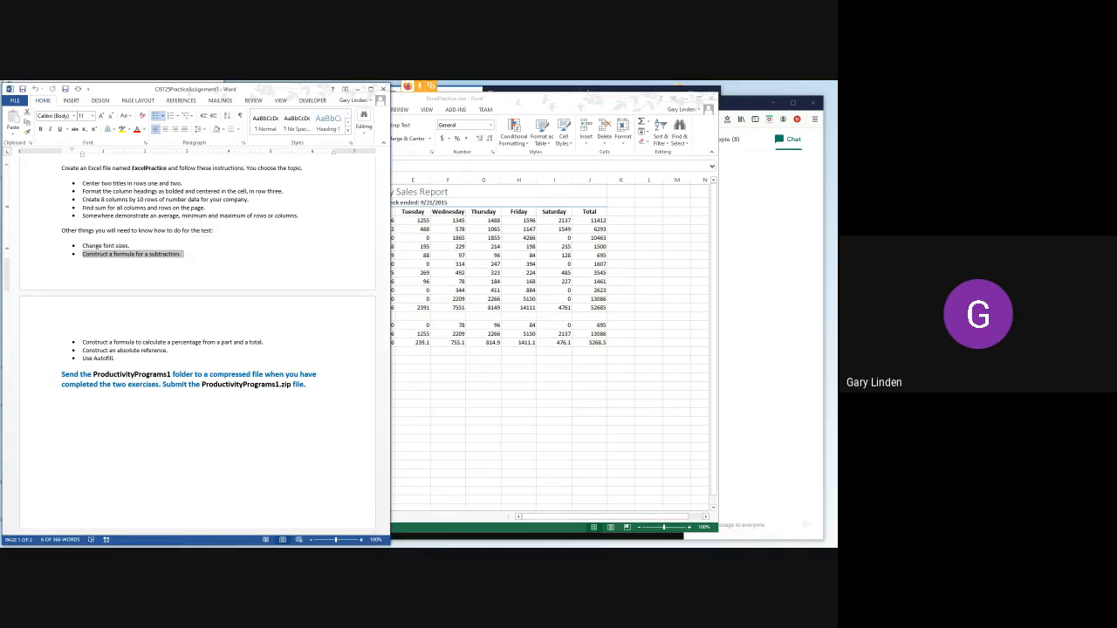
- In the Excel sales report, enter the column heading "Increase" in cell K3, beside the Total heading
{"action": "left_click", "coordinate": [621, 212]}
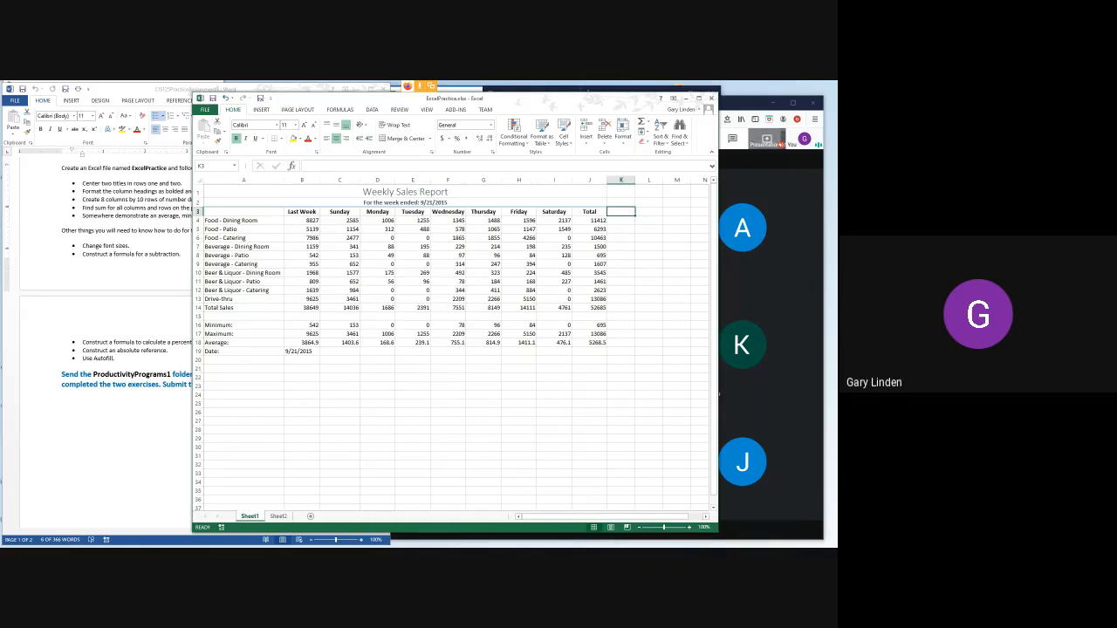
{"action": "type", "text": "Increas"}
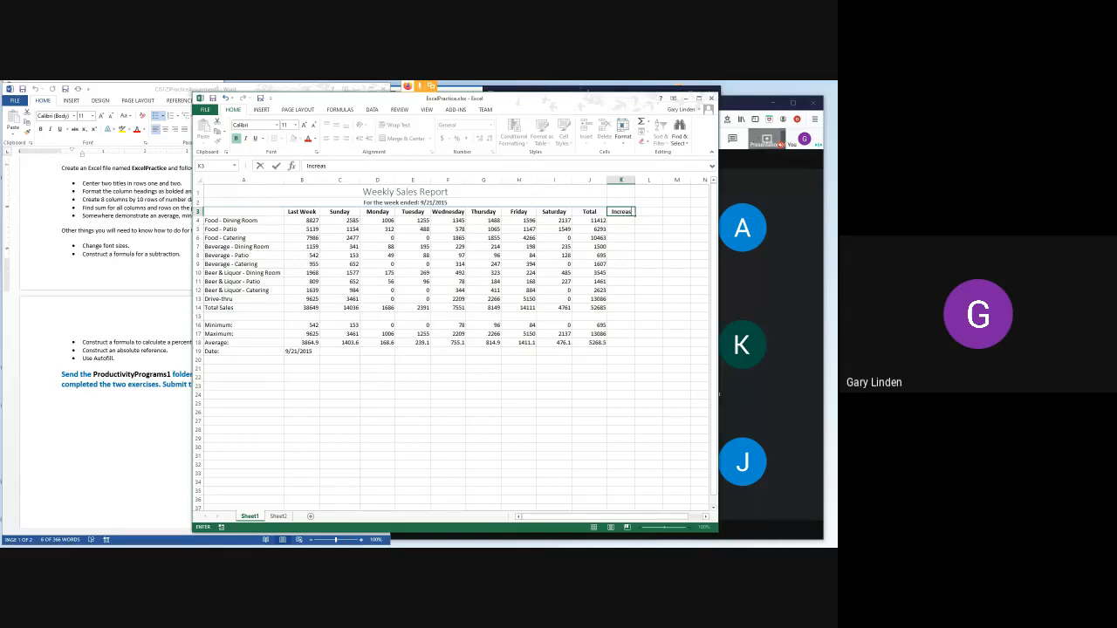
{"action": "type", "text": "e"}
{"action": "key", "text": "Return"}
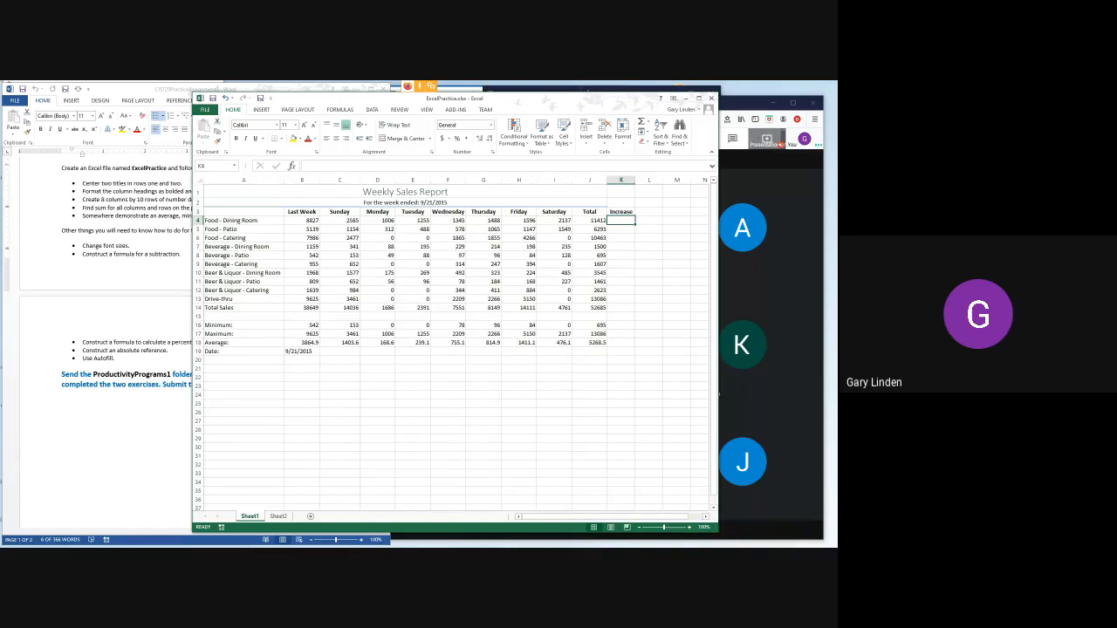
- Enter the subtraction formula =J4-B4 in K4 and fill it down through the Total Sales row, K14
{"action": "type", "text": "="}
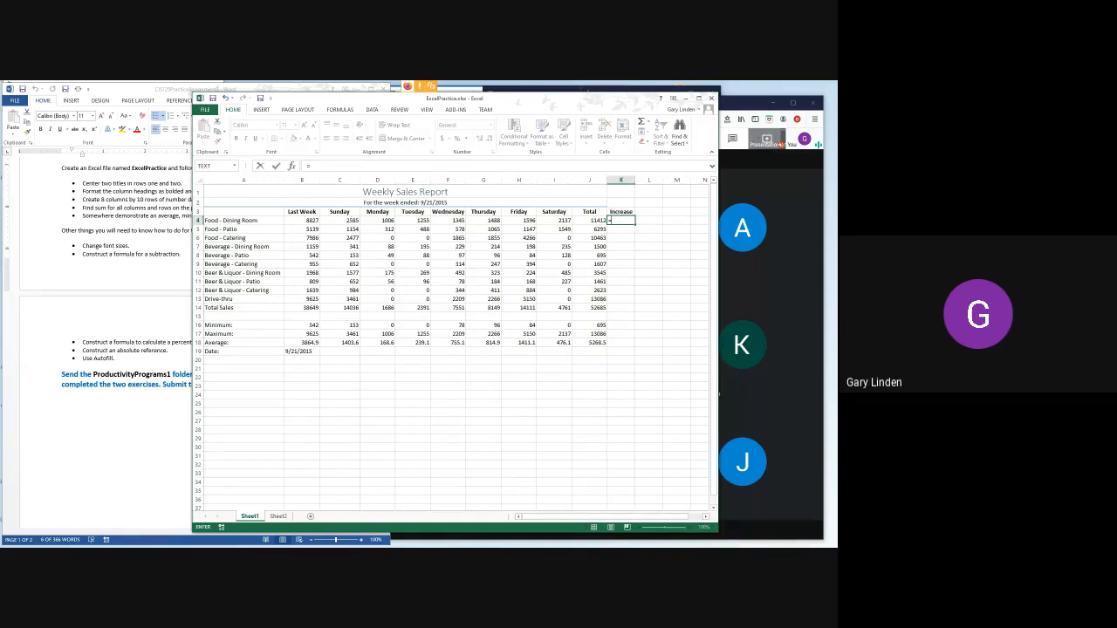
{"action": "left_click", "coordinate": [589, 221]}
{"action": "type", "text": "-"}
{"action": "left_click", "coordinate": [302, 220]}
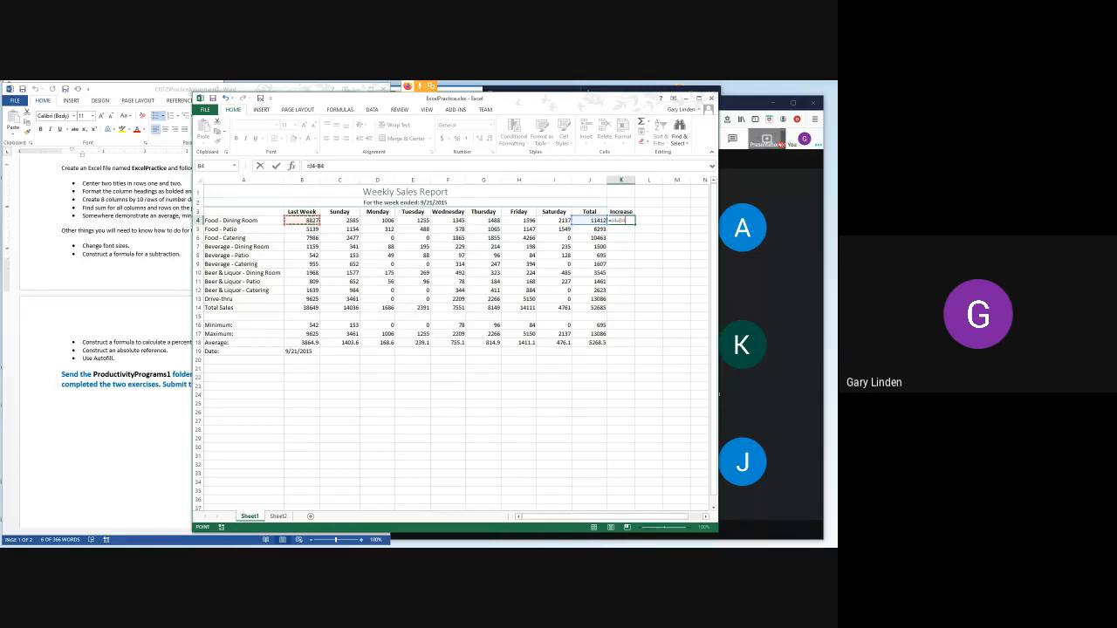
{"action": "key", "text": "Return"}
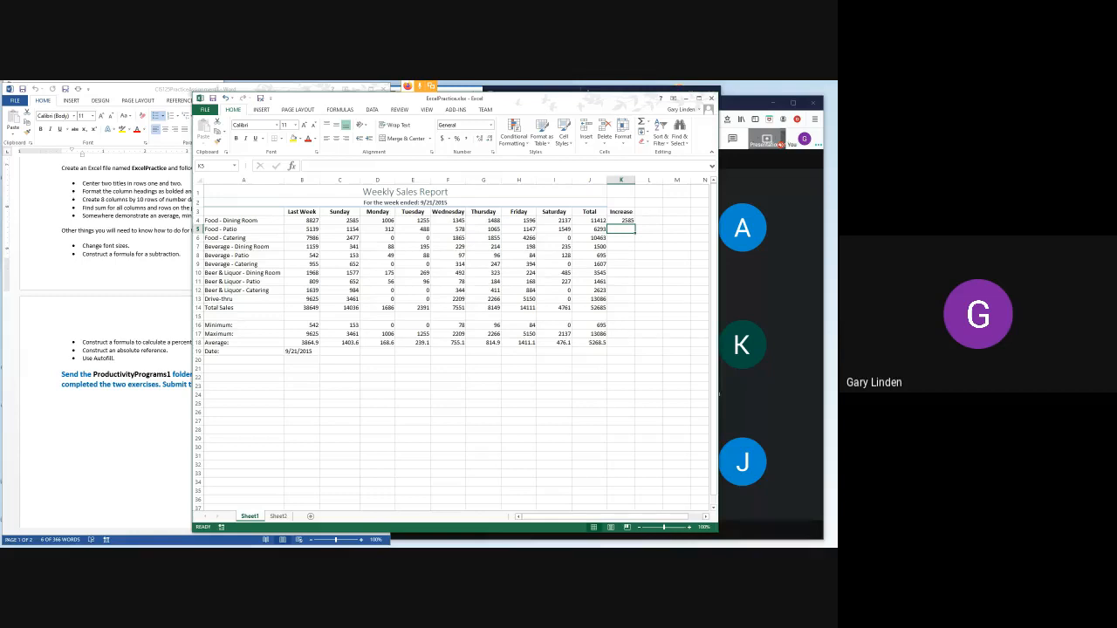
{"action": "left_click", "coordinate": [621, 221]}
{"action": "left_click_drag", "start_coordinate": [634, 225], "coordinate": [634, 309]}
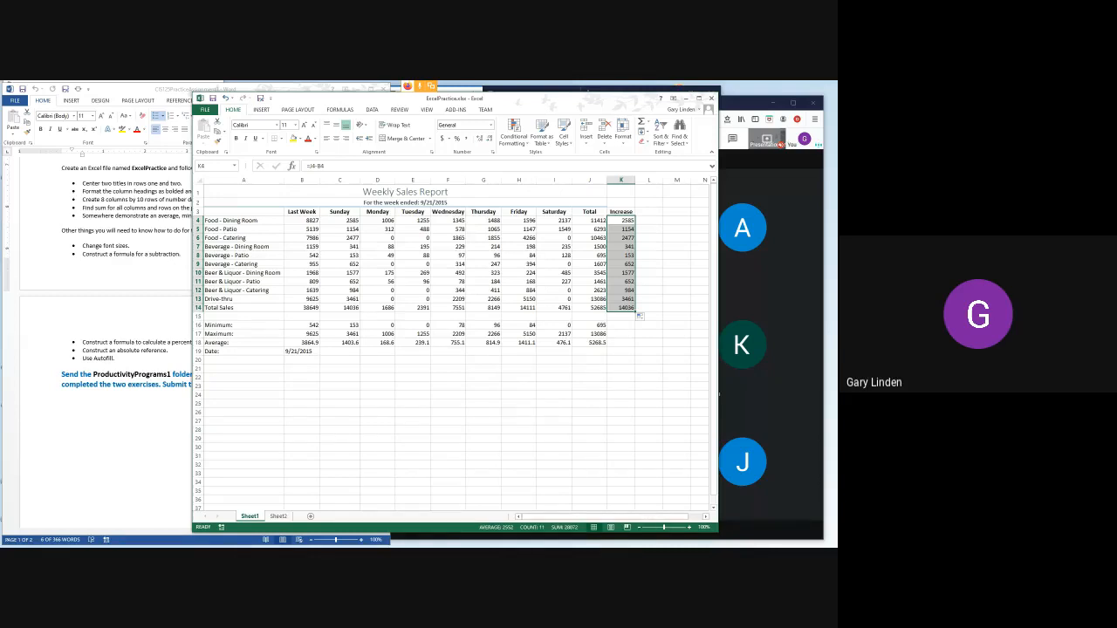
- Switch to the Word assignment and highlight the "Construct a formula to calculate a percentage from a part and a total." item
{"action": "left_click", "coordinate": [52, 254]}
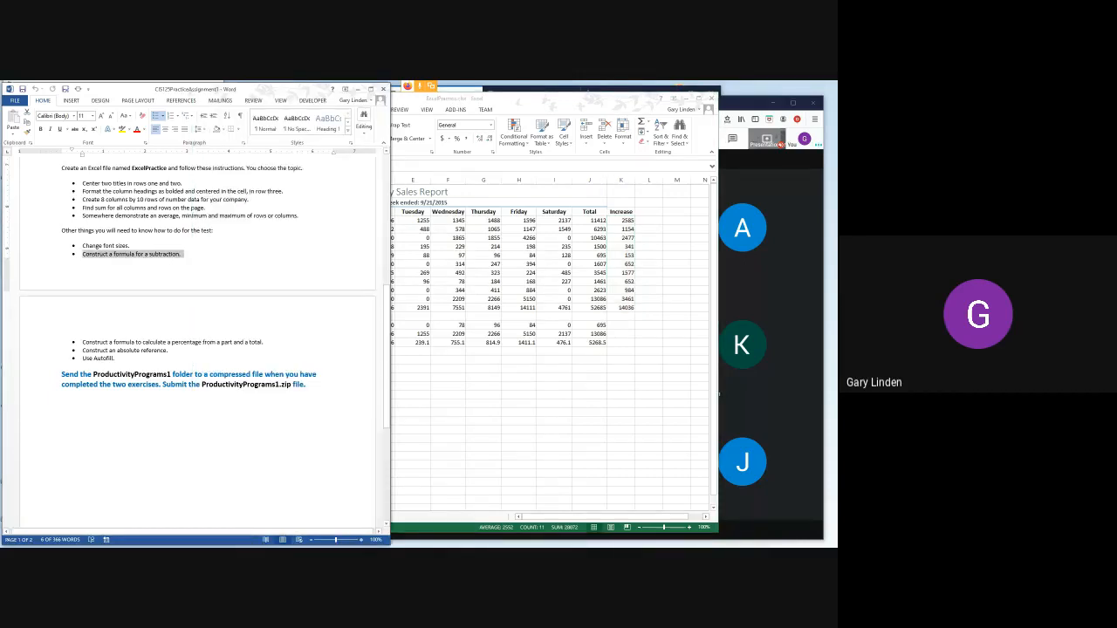
{"action": "left_click_drag", "start_coordinate": [83, 342], "coordinate": [265, 342]}
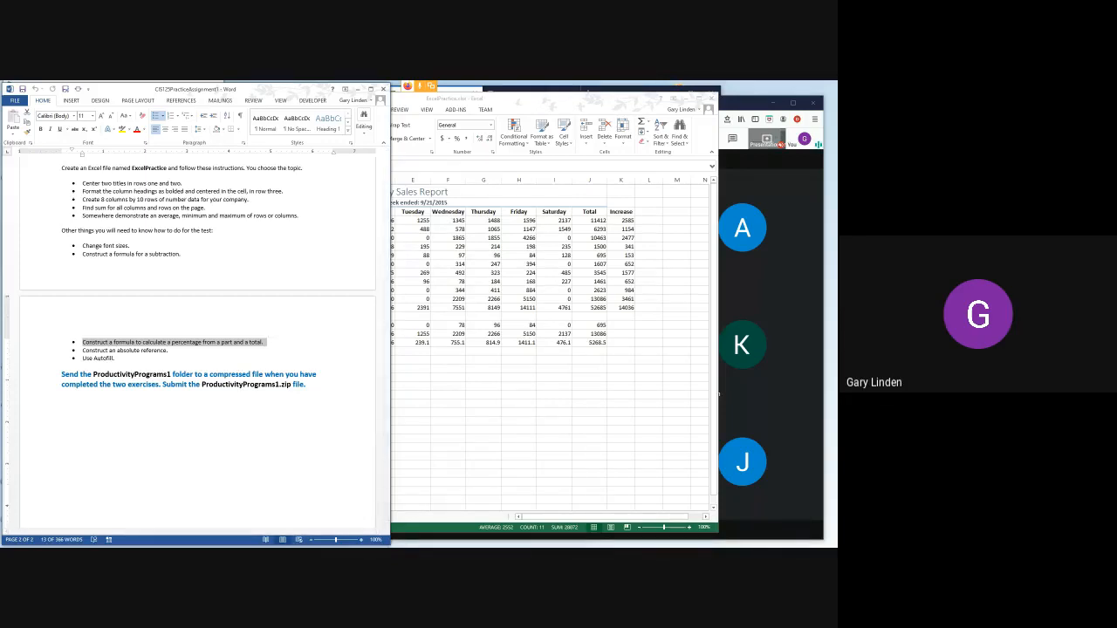
- Return to the Excel sales report and enter the column heading "Percent" in cell L3, beside the Increase heading
{"action": "key", "text": "alt+Tab"}
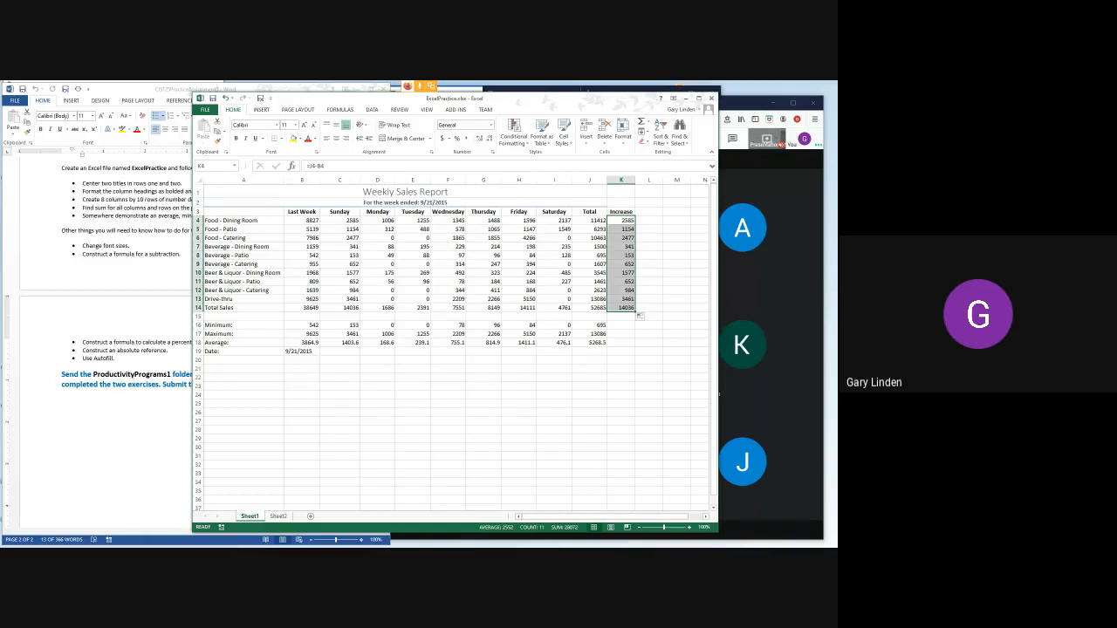
{"action": "left_click", "coordinate": [648, 212]}
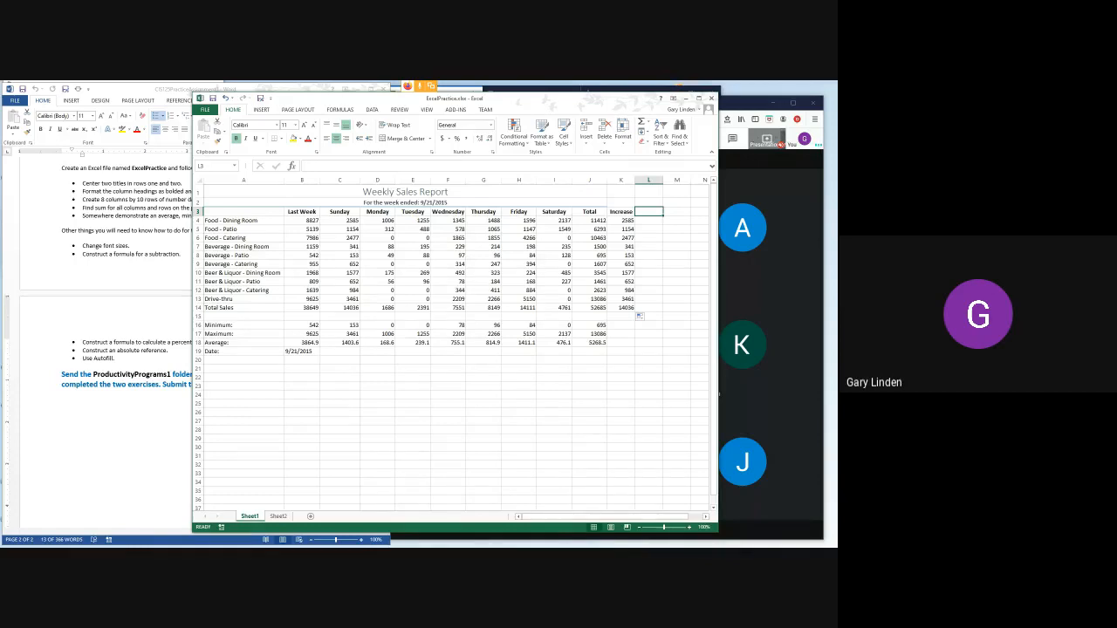
{"action": "type", "text": "Percen"}
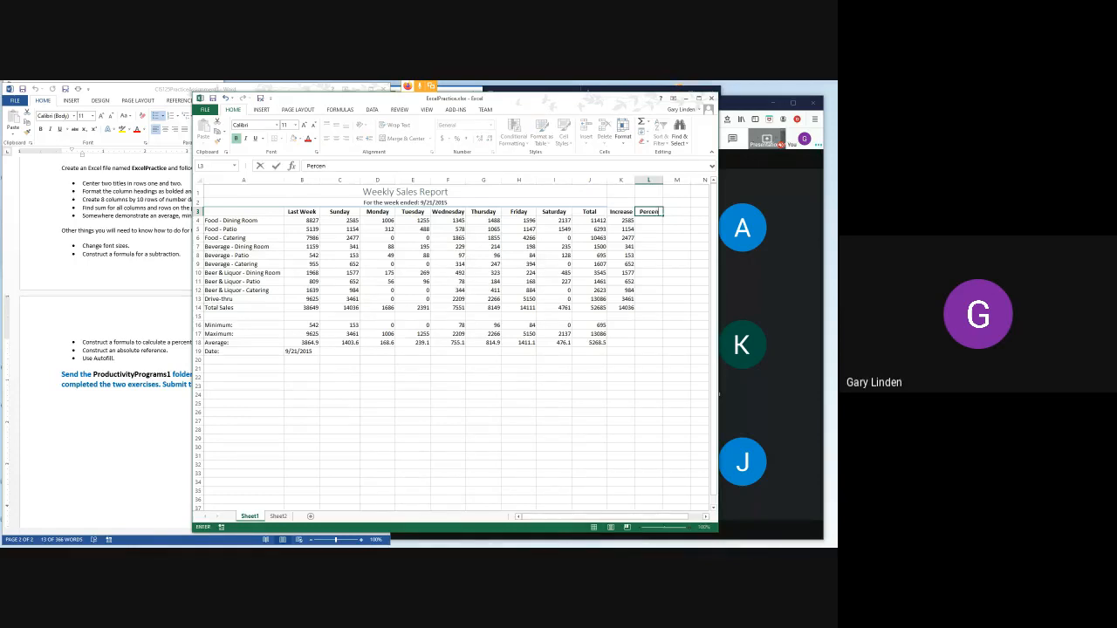
{"action": "type", "text": "t"}
{"action": "left_click", "coordinate": [590, 308]}
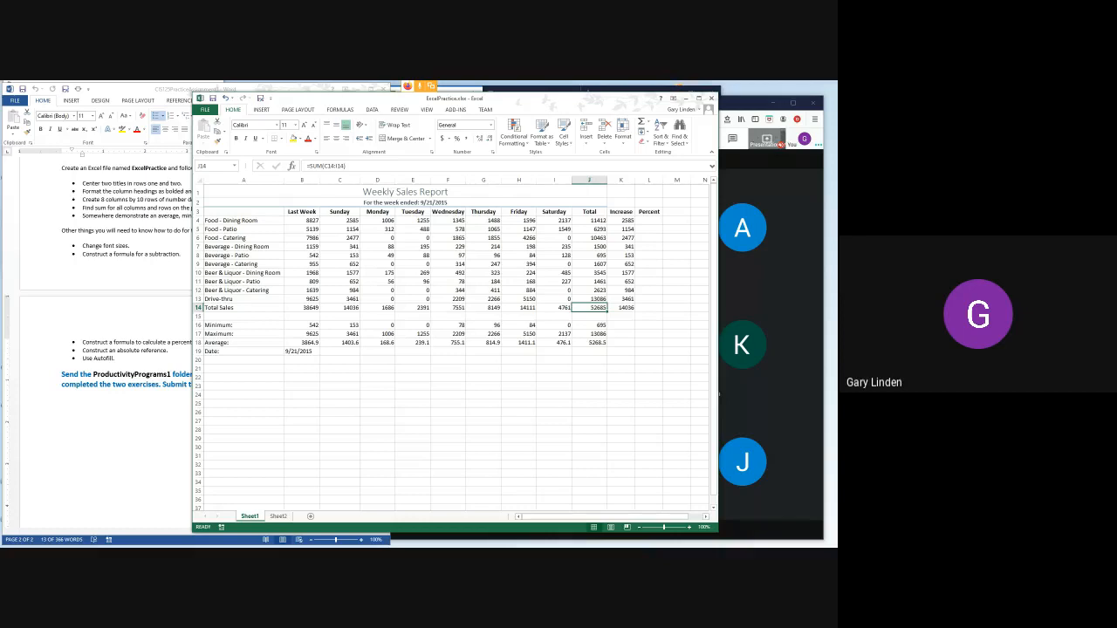
- Enter the formula =J4/J14 in L4 to divide the Food - Dining Room total by total sales
{"action": "left_click", "coordinate": [649, 221]}
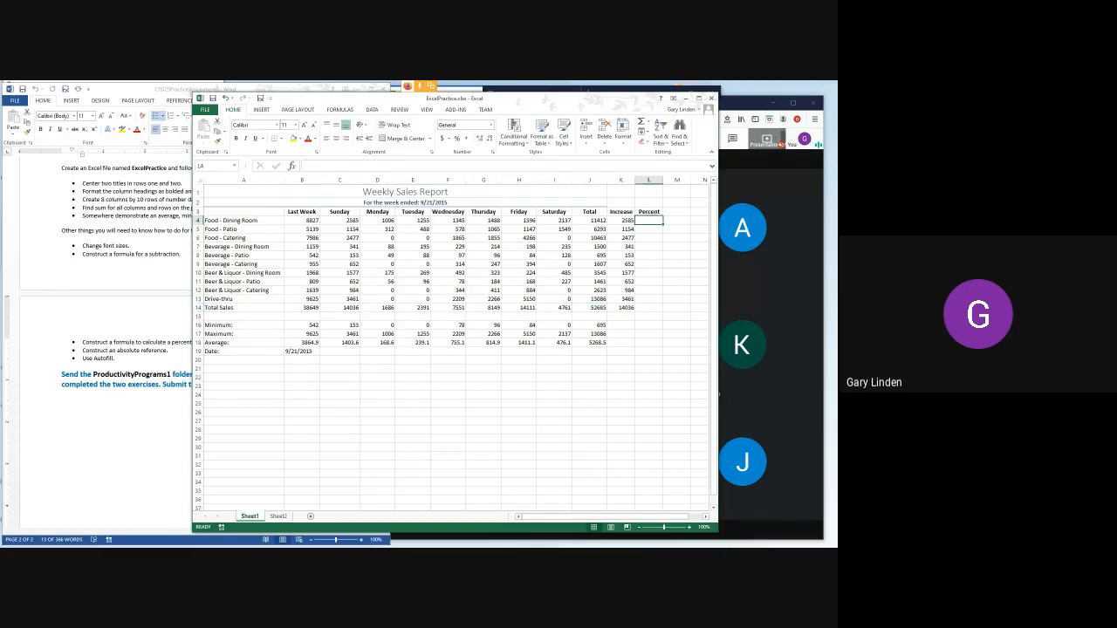
{"action": "type", "text": "="}
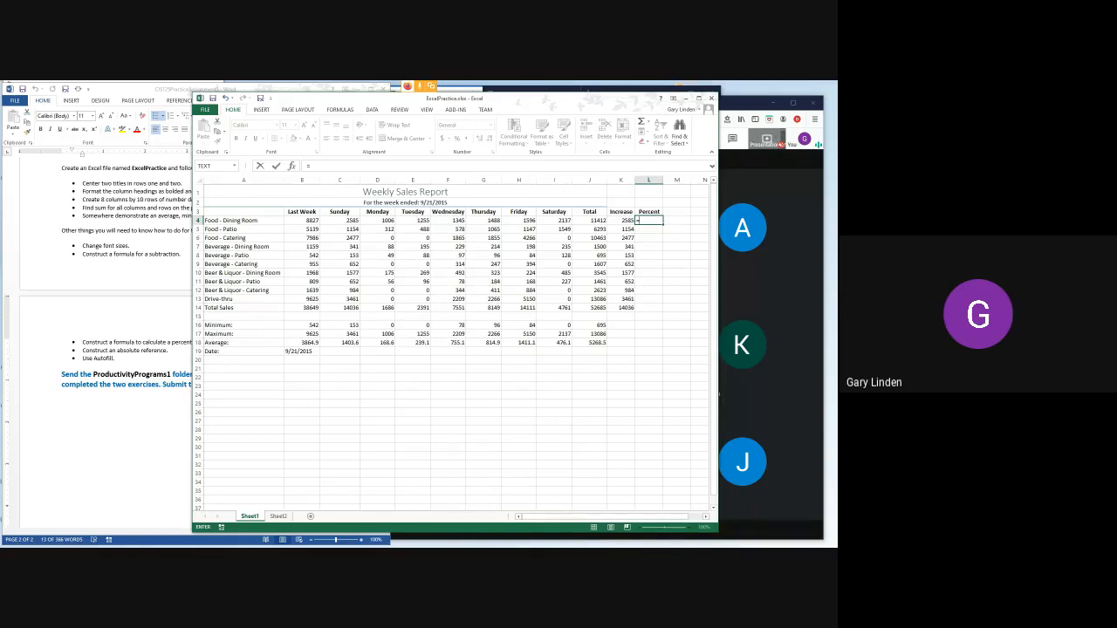
{"action": "left_click", "coordinate": [590, 221]}
{"action": "type", "text": "/"}
{"action": "left_click", "coordinate": [589, 308]}
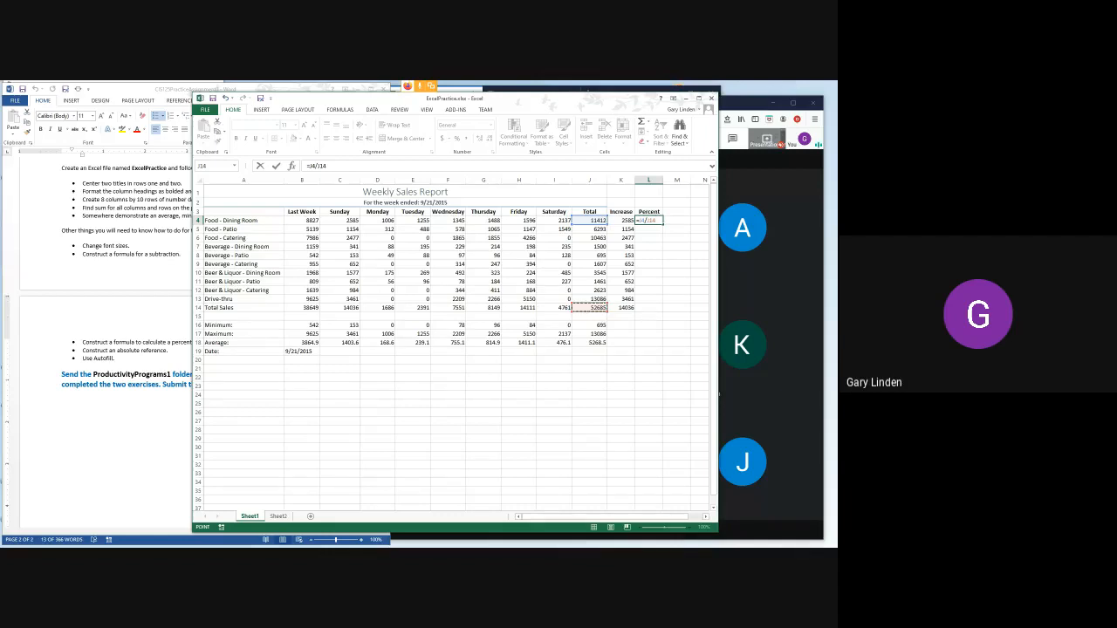
{"action": "key", "text": "ctrl+Return"}
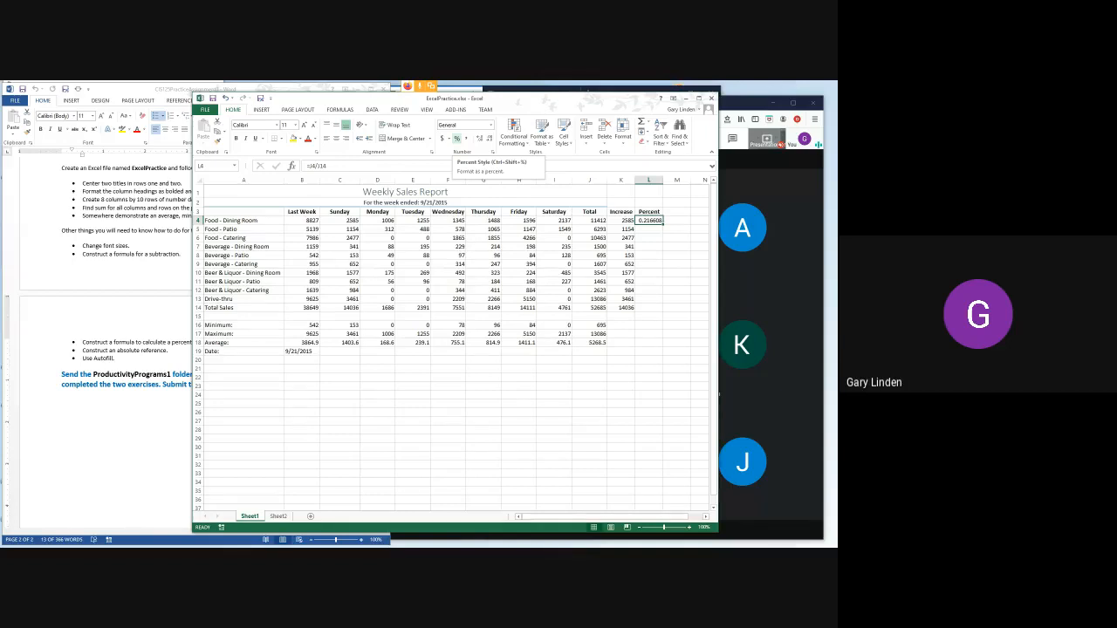
- Format L4 as a percentage with one decimal place and fill it down the Percent column to L14
{"action": "left_click", "coordinate": [456, 138]}
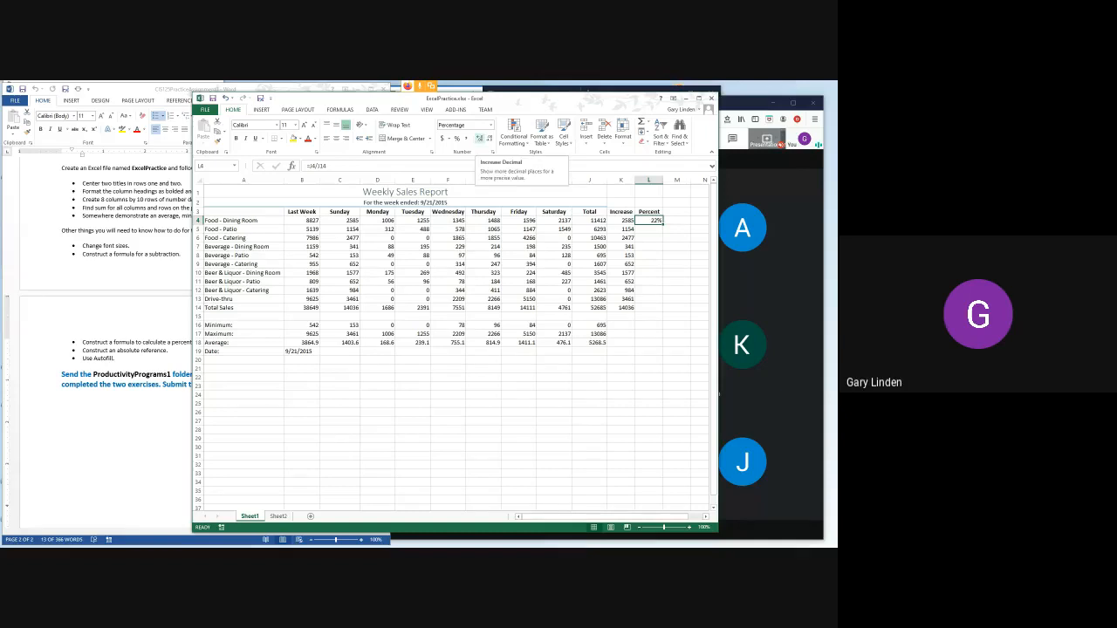
{"action": "left_click", "coordinate": [479, 139]}
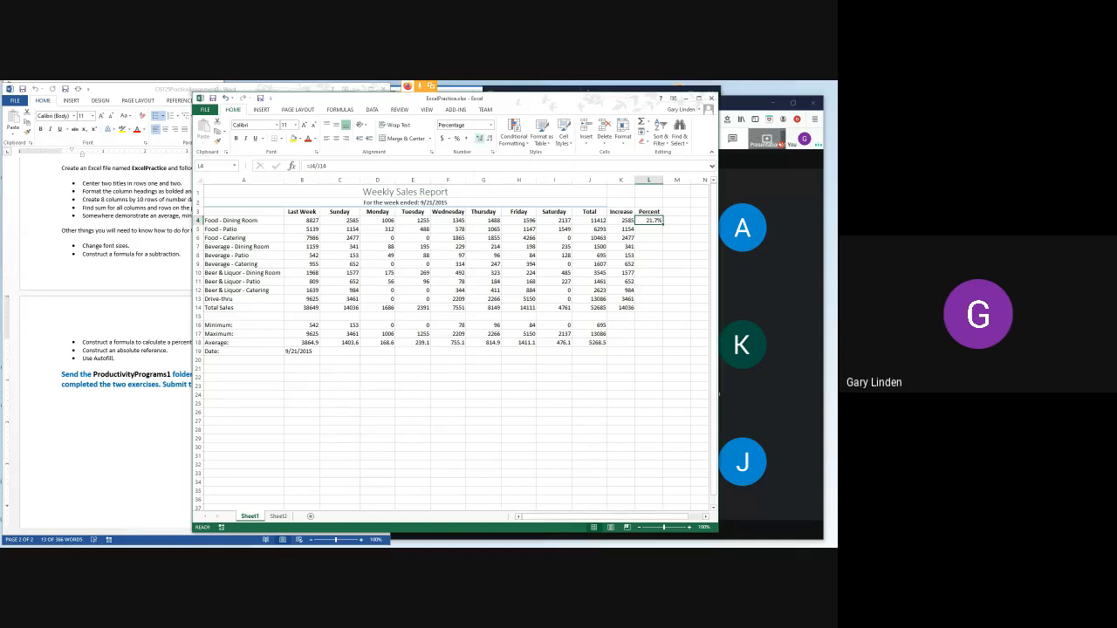
{"action": "left_click", "coordinate": [479, 139]}
{"action": "left_click", "coordinate": [488, 139]}
{"action": "left_click_drag", "start_coordinate": [663, 224], "coordinate": [663, 313]}
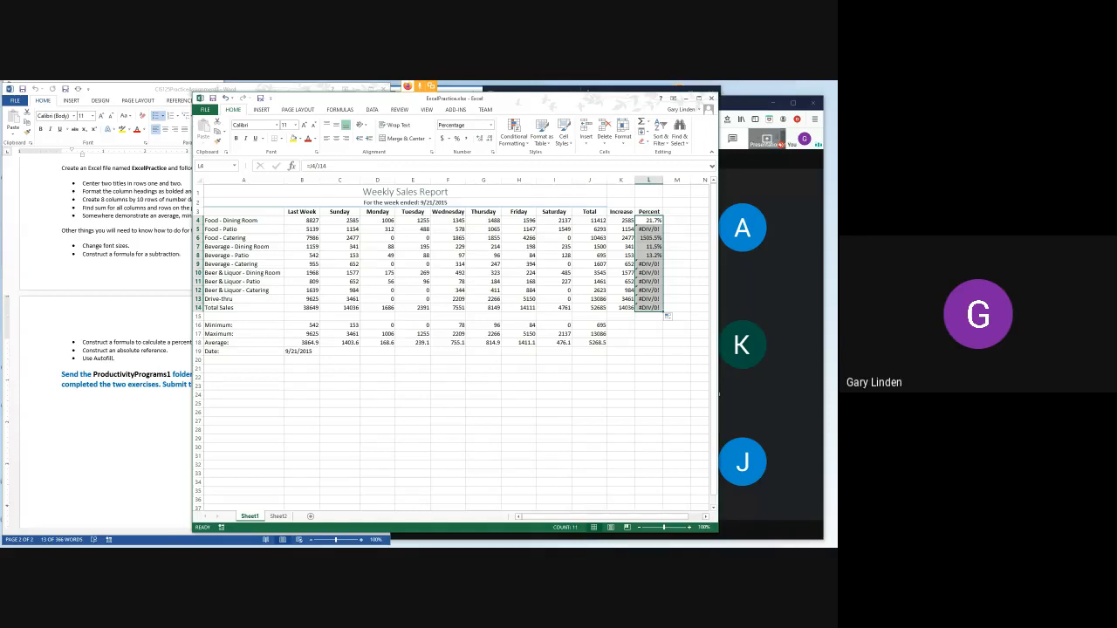
- Examine the formula in L4 and the Total column cells J4 and J14 that it refers to
{"action": "left_click", "coordinate": [649, 220]}
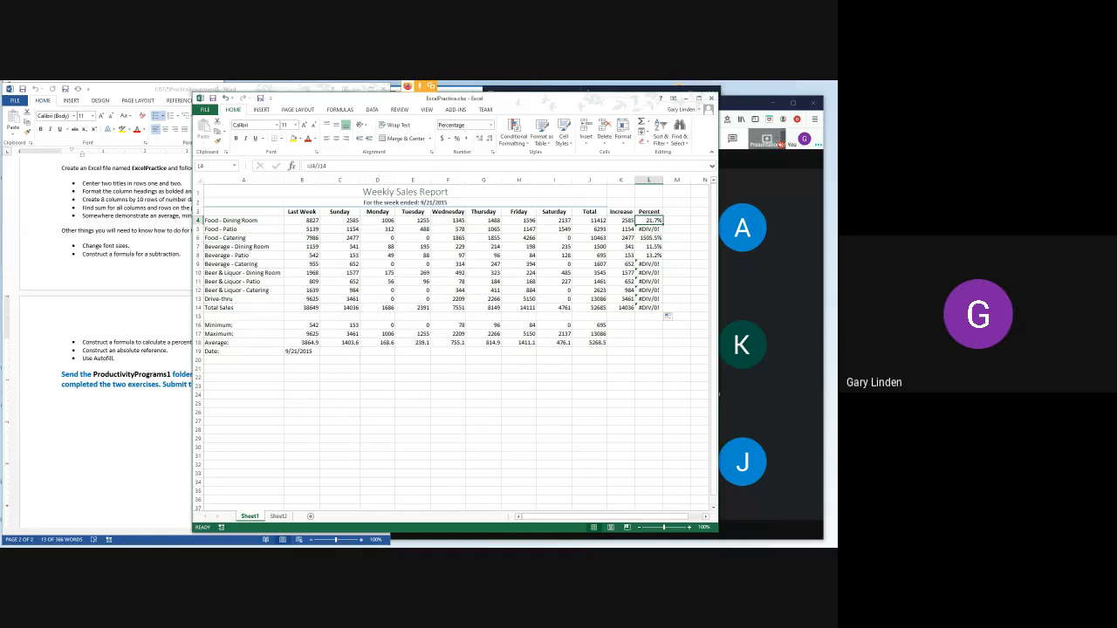
{"action": "left_click", "coordinate": [621, 221]}
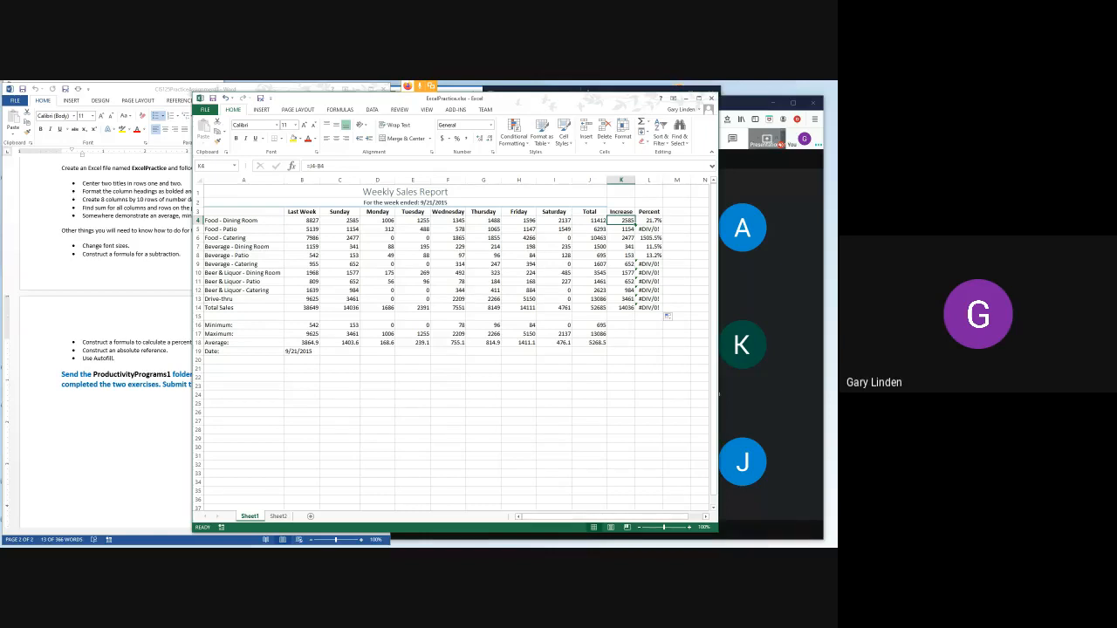
{"action": "left_click", "coordinate": [590, 221]}
{"action": "left_click", "coordinate": [590, 308]}
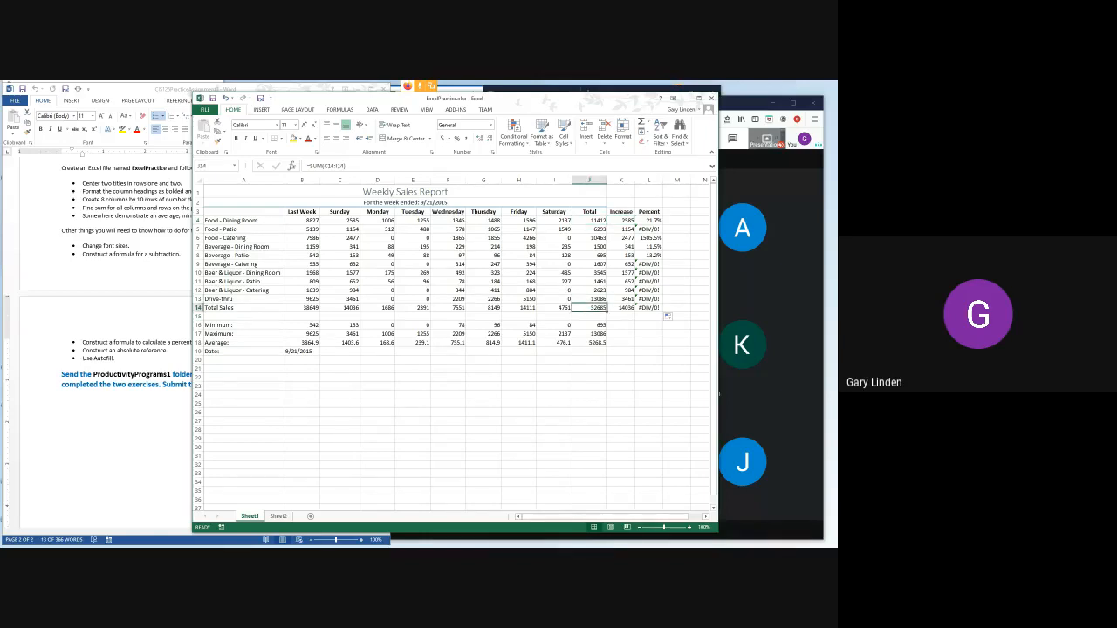
{"action": "left_click", "coordinate": [649, 220]}
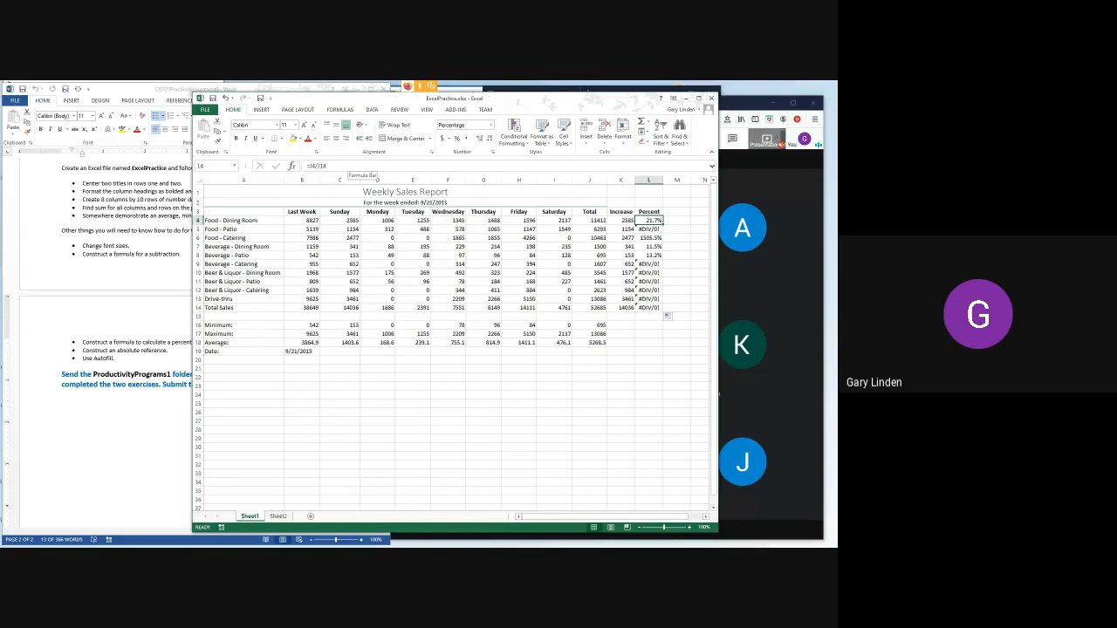
{"action": "left_click", "coordinate": [346, 166]}
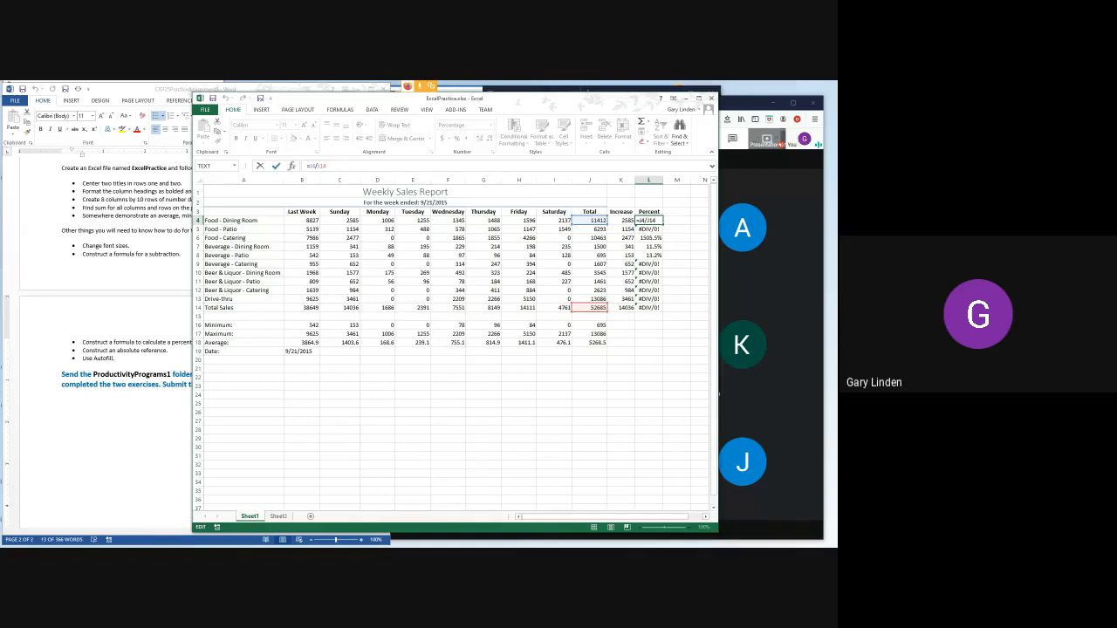
{"action": "key", "text": "ctrl+Return"}
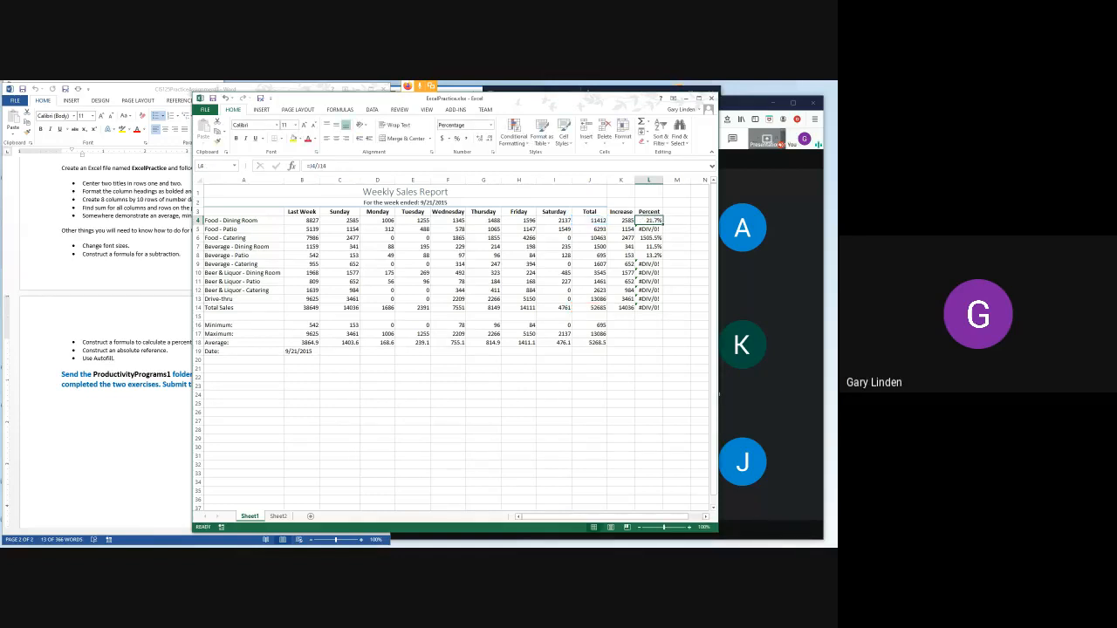
- Examine which cells the copied Percent formulas in L5 through L9 refer to, one row at a time
{"action": "key", "text": "Down"}
{"action": "key", "text": "F2"}
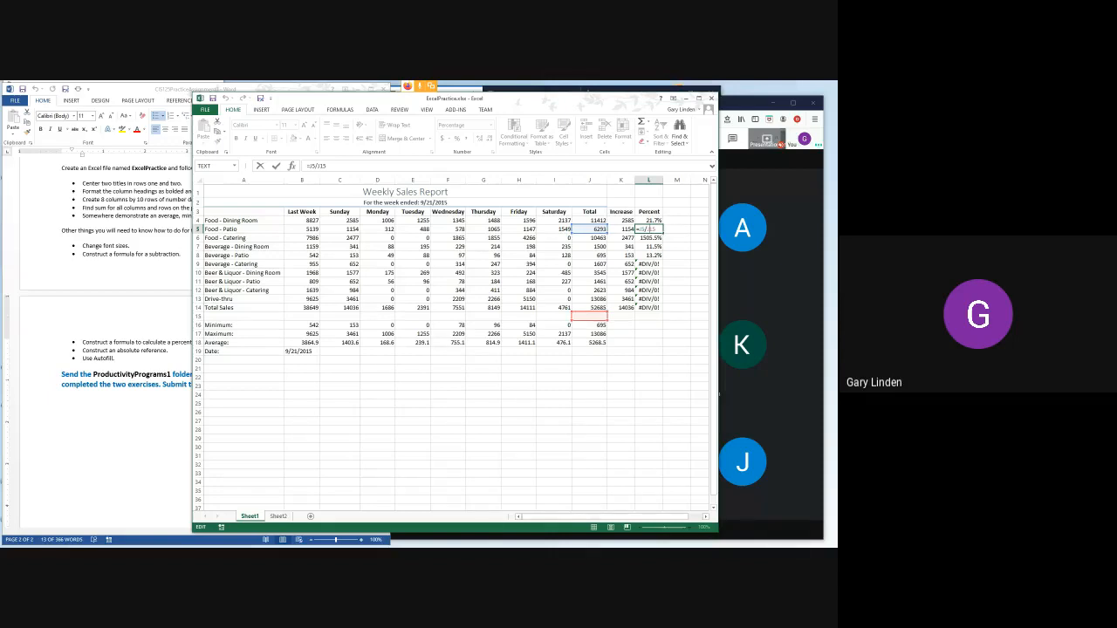
{"action": "key", "text": "Return"}
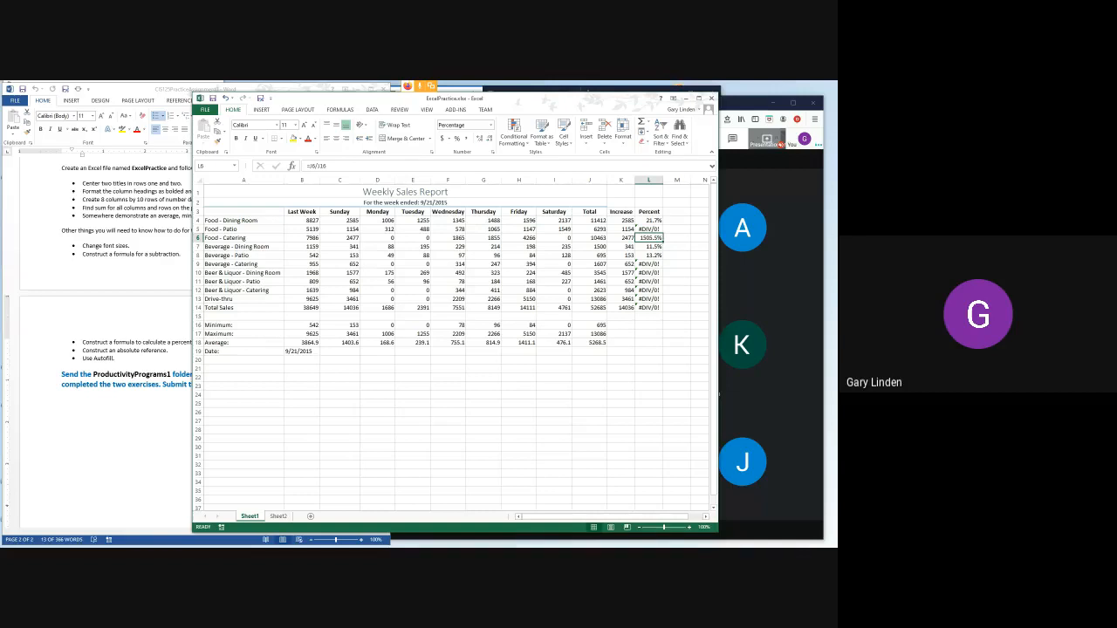
{"action": "key", "text": "F2"}
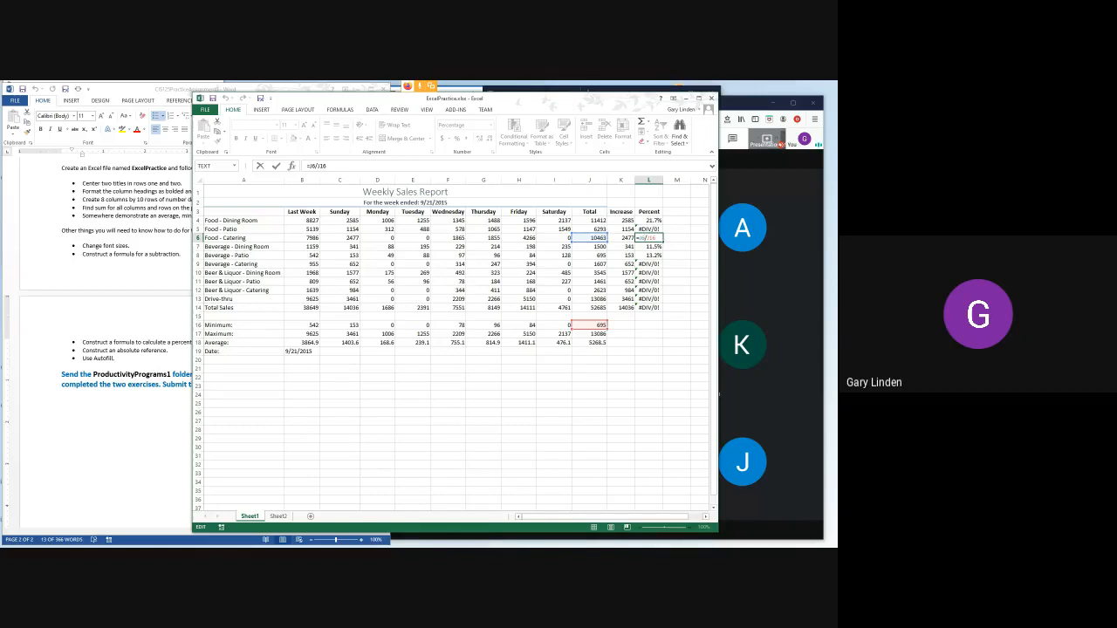
{"action": "key", "text": "Return"}
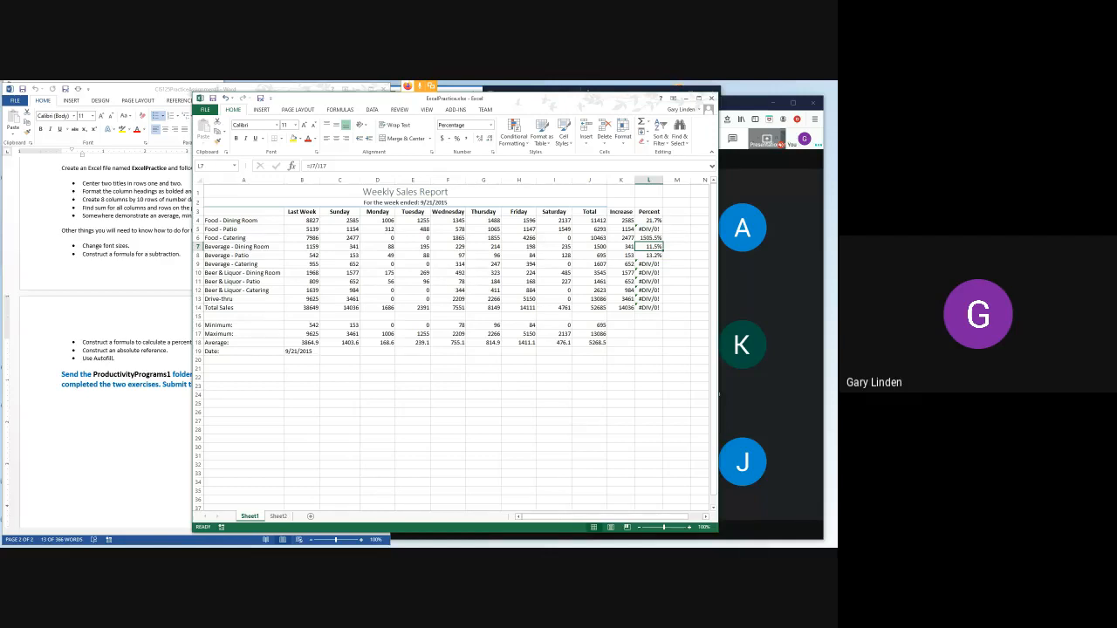
{"action": "key", "text": "F2"}
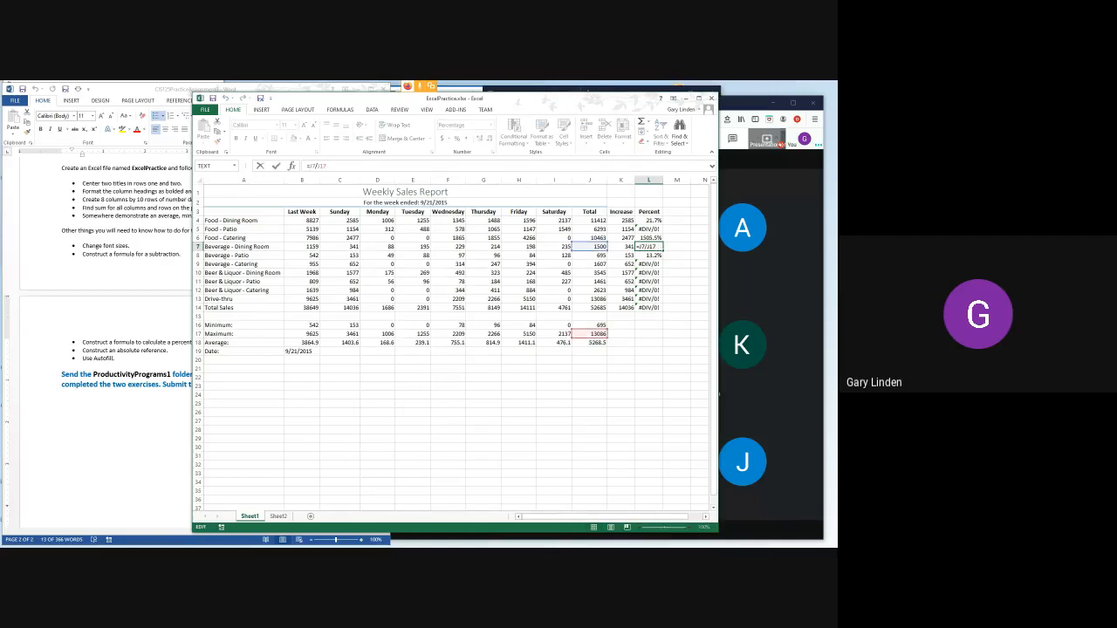
{"action": "key", "text": "Return"}
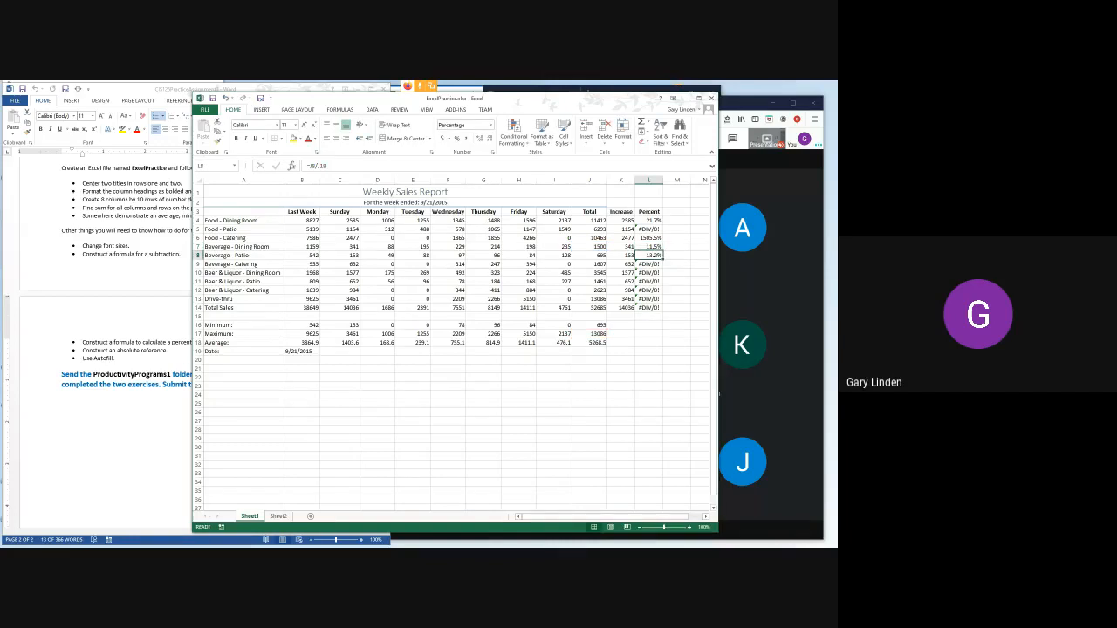
{"action": "key", "text": "F2"}
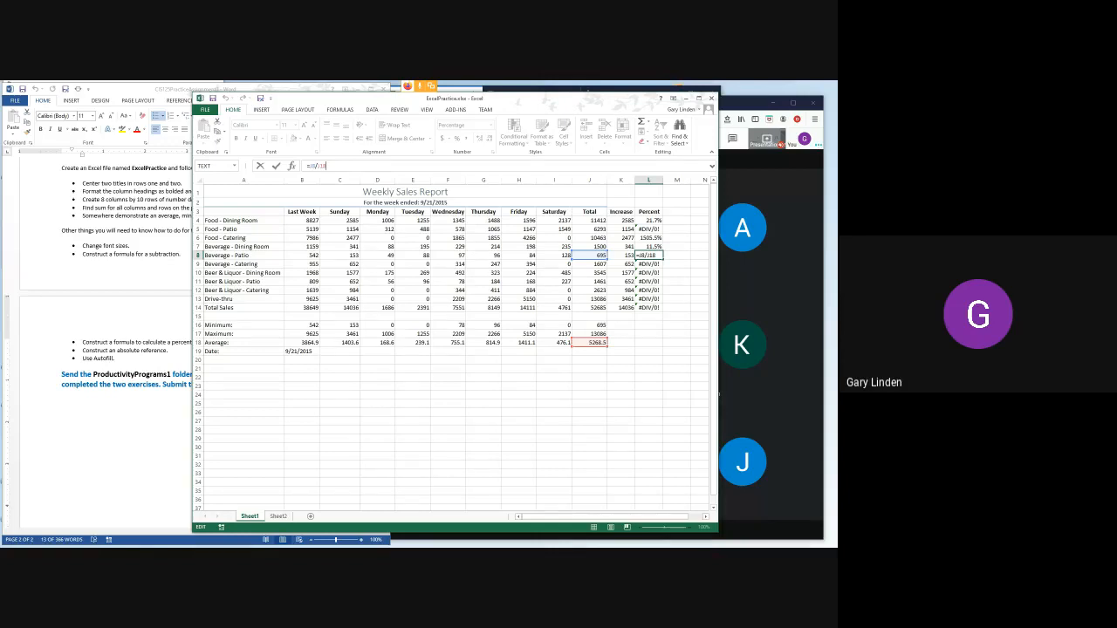
{"action": "left_click", "coordinate": [652, 255]}
{"action": "key", "text": "Return"}
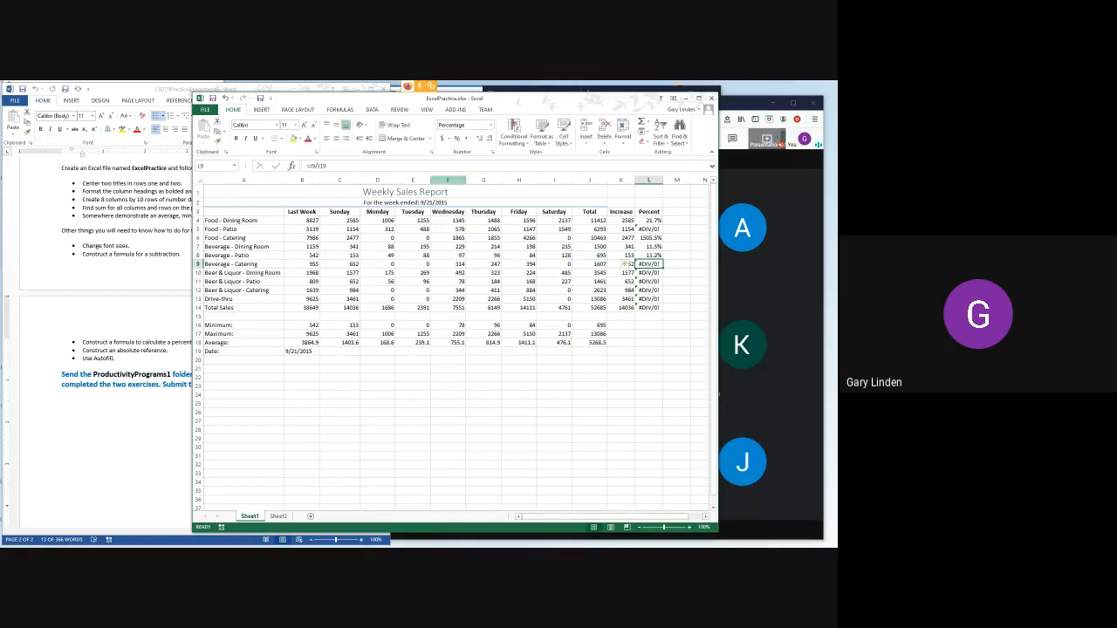
{"action": "key", "text": "F2"}
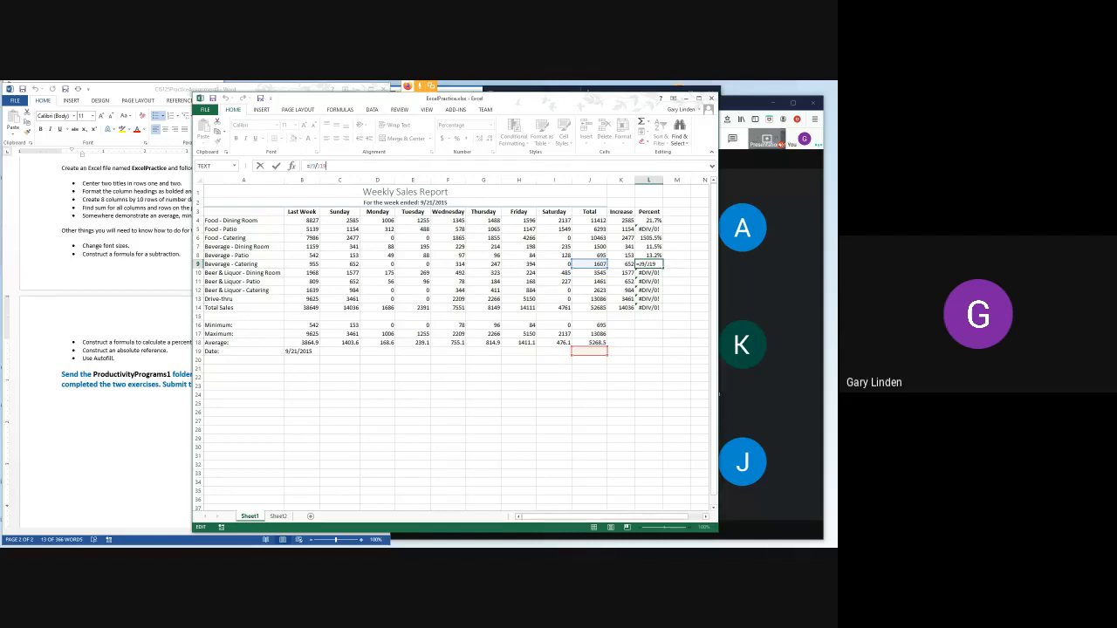
{"action": "left_click", "coordinate": [649, 221]}
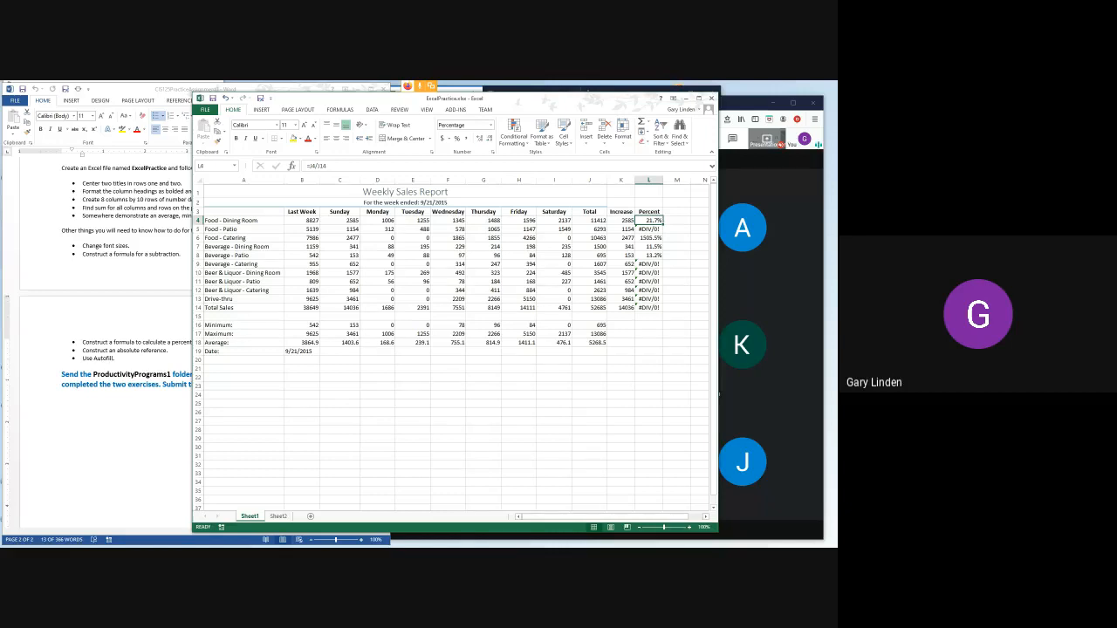
- Switch to the Word assignment and highlight the "Construct an absolute reference." item
{"action": "left_click", "coordinate": [175, 89]}
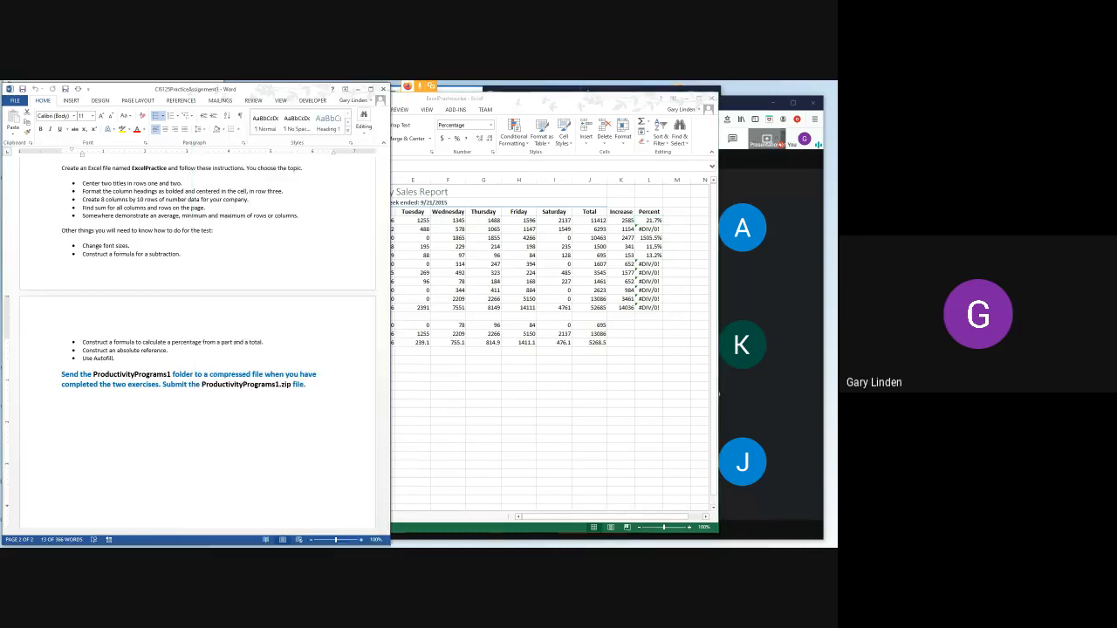
{"action": "left_click_drag", "start_coordinate": [83, 350], "coordinate": [169, 350]}
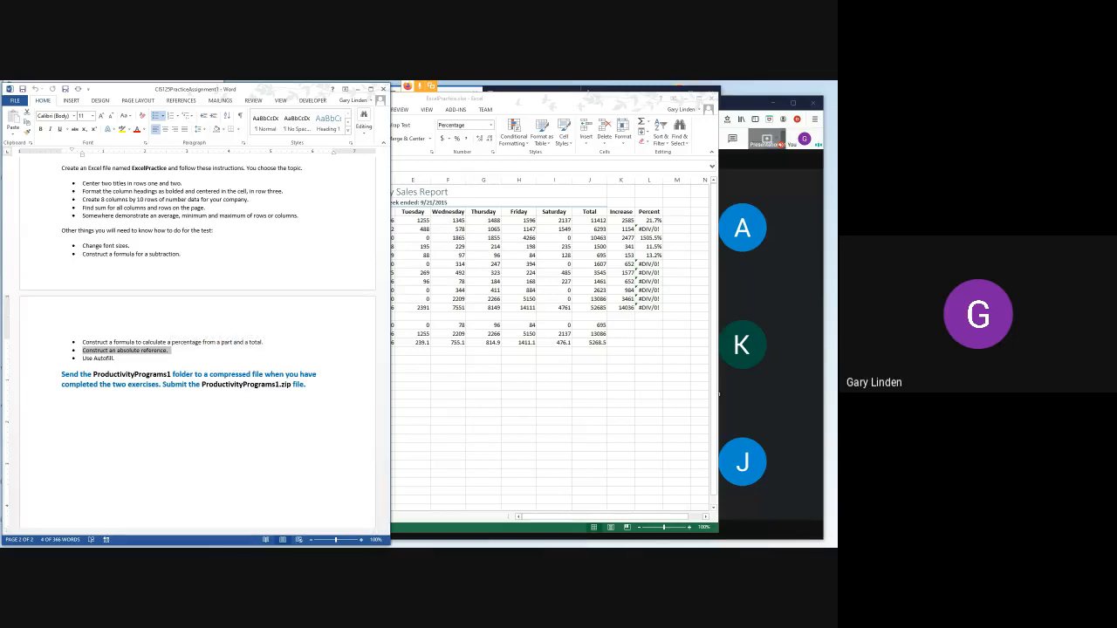
- In the Excel sales report, lock the row of the J14 reference in L4's formula, making it =J4/J$14
{"action": "left_click", "coordinate": [649, 221]}
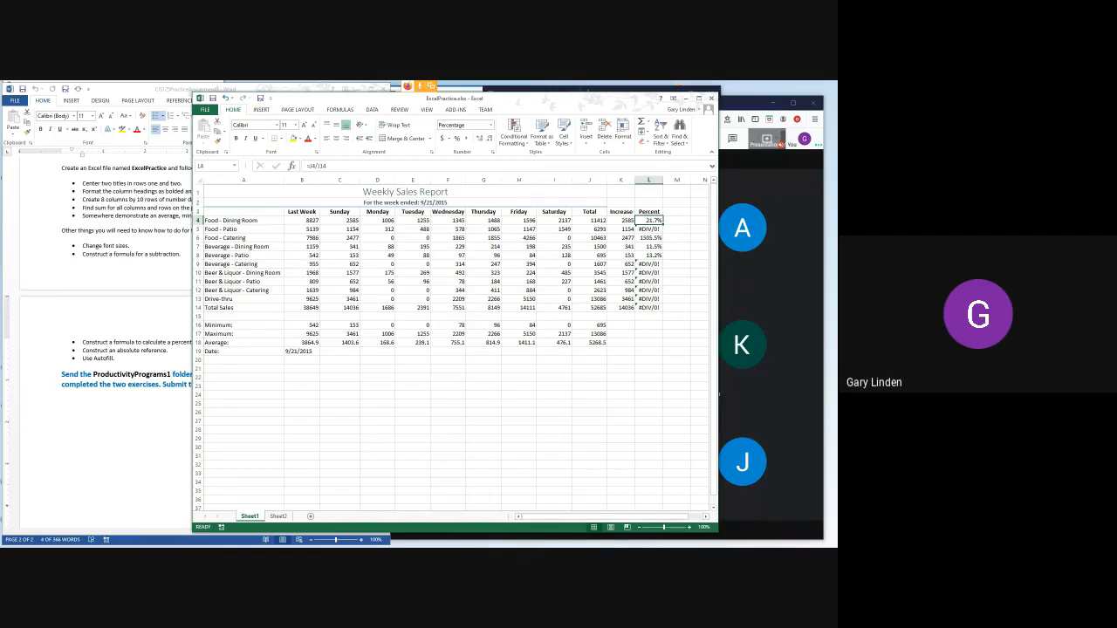
{"action": "left_click", "coordinate": [588, 308]}
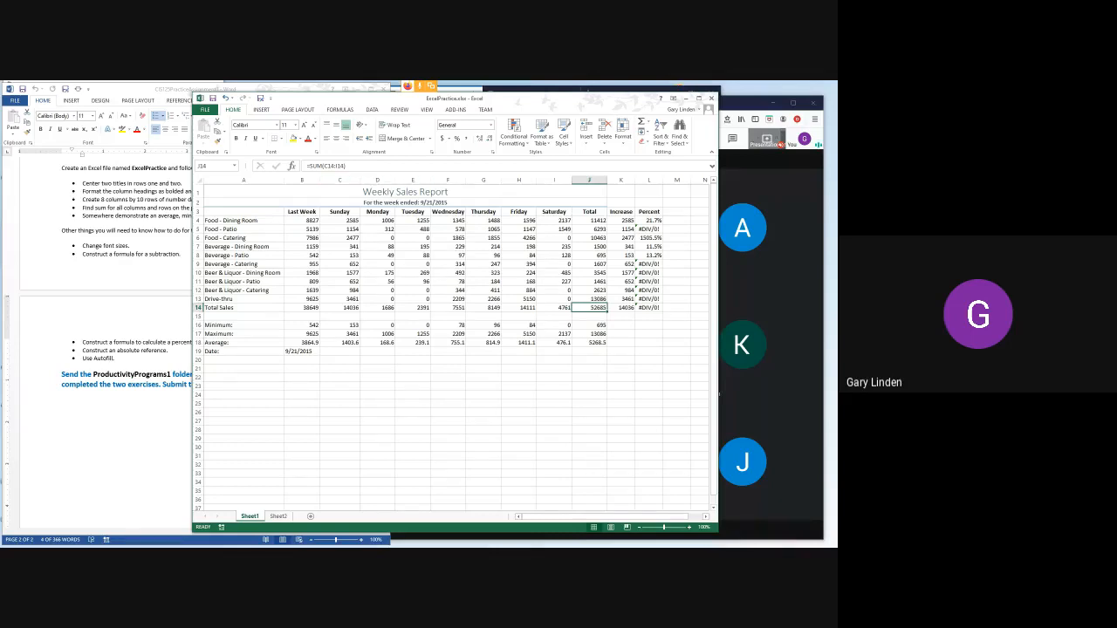
{"action": "left_click", "coordinate": [650, 220]}
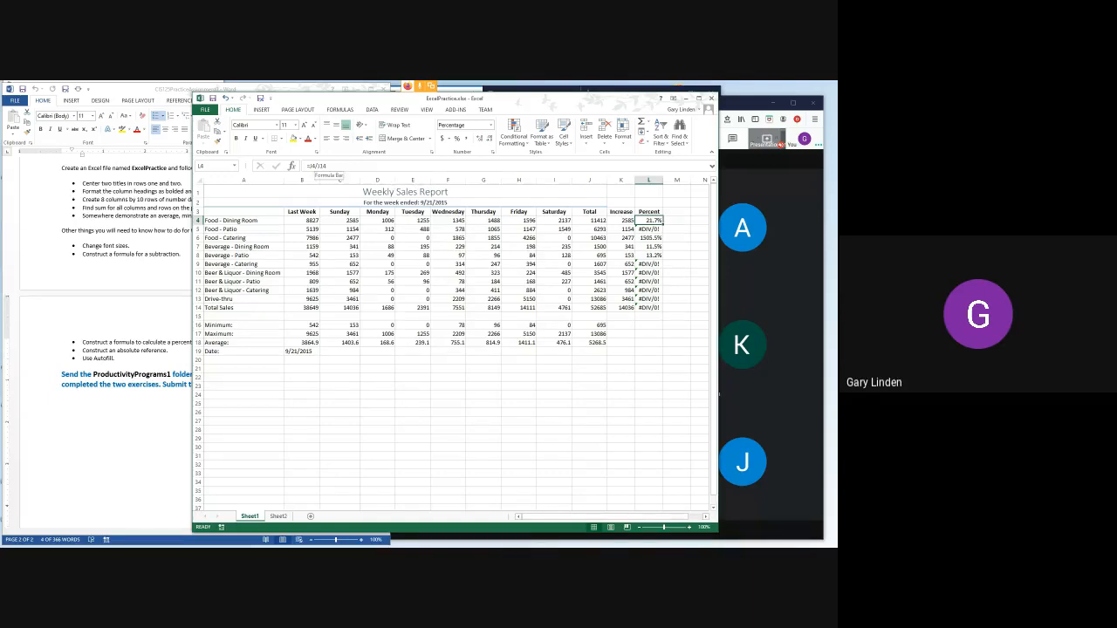
{"action": "left_click", "coordinate": [328, 165]}
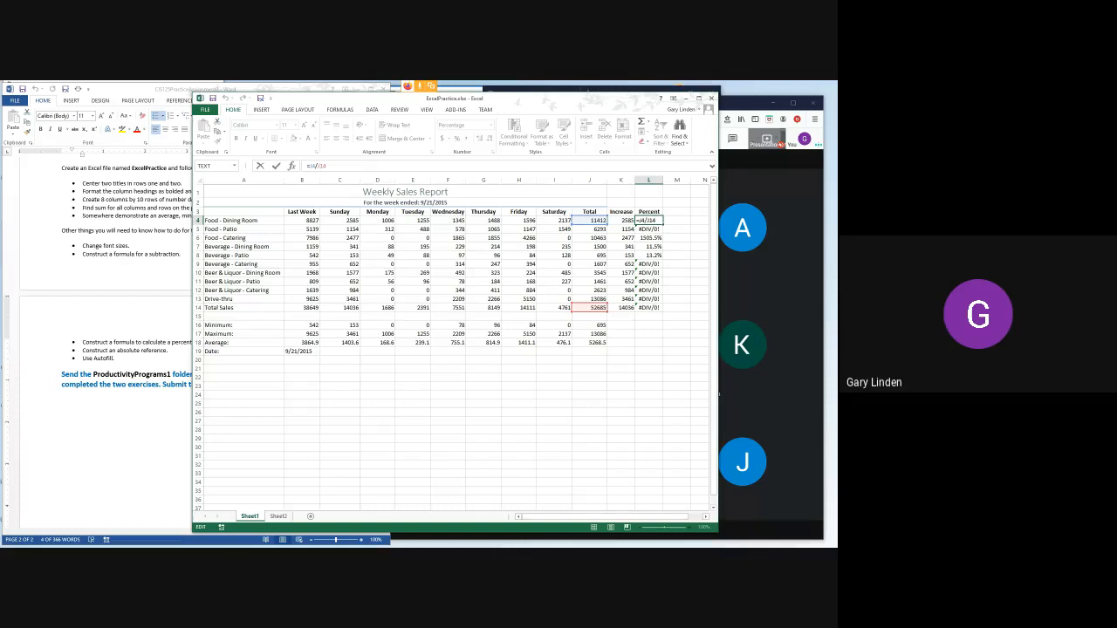
{"action": "key", "text": "F4"}
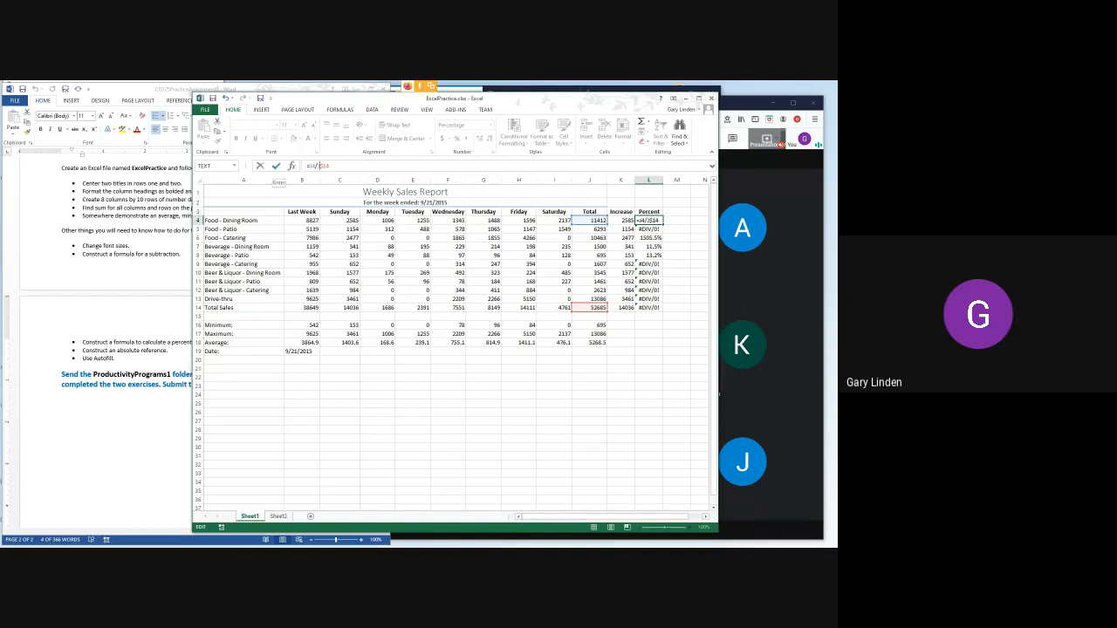
- Fill L4's Percent formula down through L14, and clear the Total Sales row's percentage in L14
{"action": "left_click", "coordinate": [276, 166]}
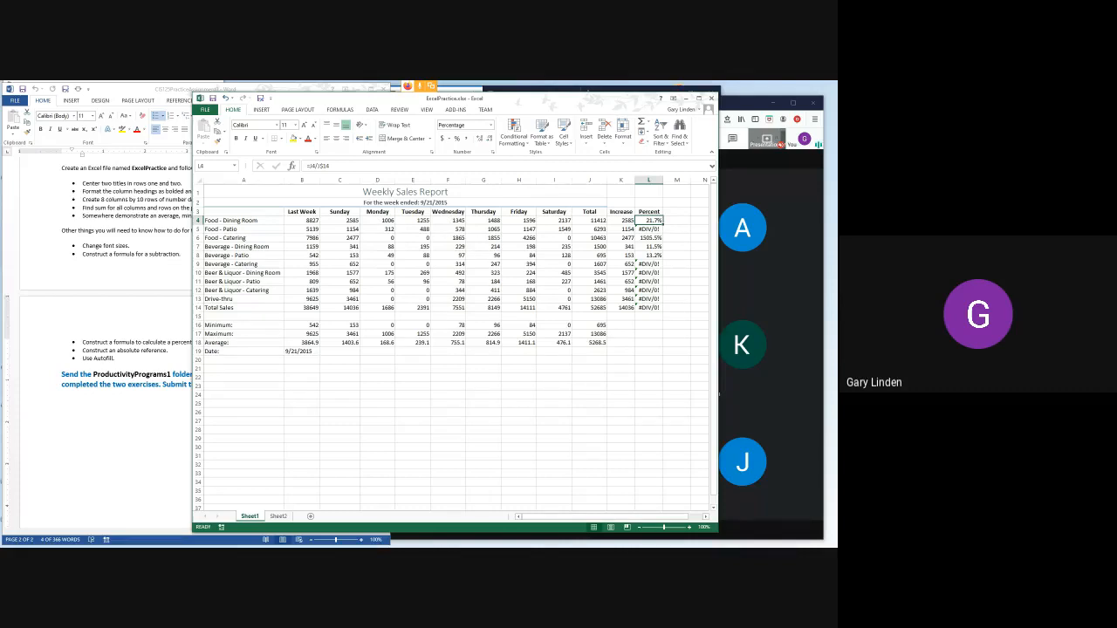
{"action": "left_click_drag", "start_coordinate": [662, 224], "coordinate": [662, 311]}
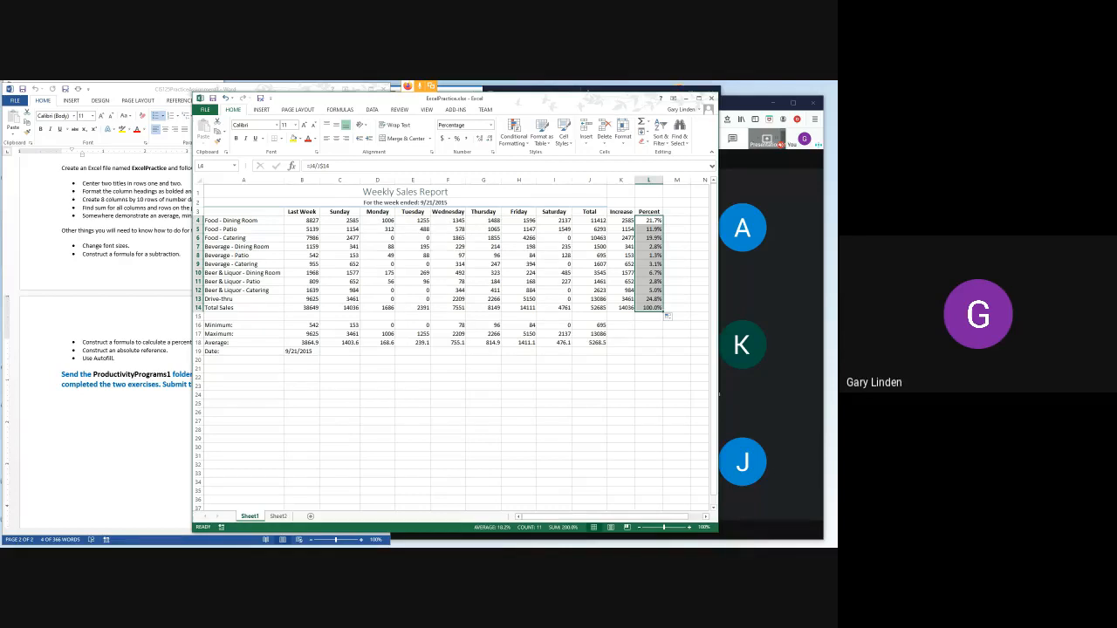
{"action": "left_click", "coordinate": [649, 308]}
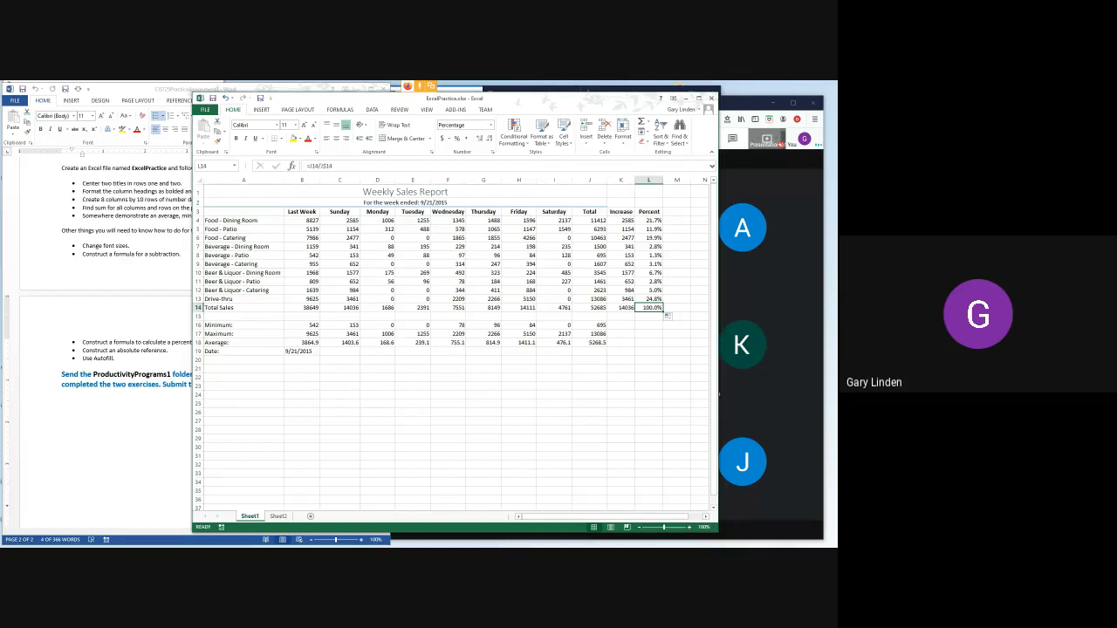
{"action": "key", "text": "Delete"}
- Clear the Percent formulas in L4 through L13
{"action": "left_click", "coordinate": [649, 299]}
{"action": "key", "text": "Up"}
{"action": "key", "text": "Up"}
{"action": "key", "text": "Up"}
{"action": "key", "text": "Up"}
{"action": "key", "text": "Up"}
{"action": "key", "text": "Up"}
{"action": "key", "text": "Up"}
{"action": "key", "text": "Up"}
{"action": "key", "text": "Up"}
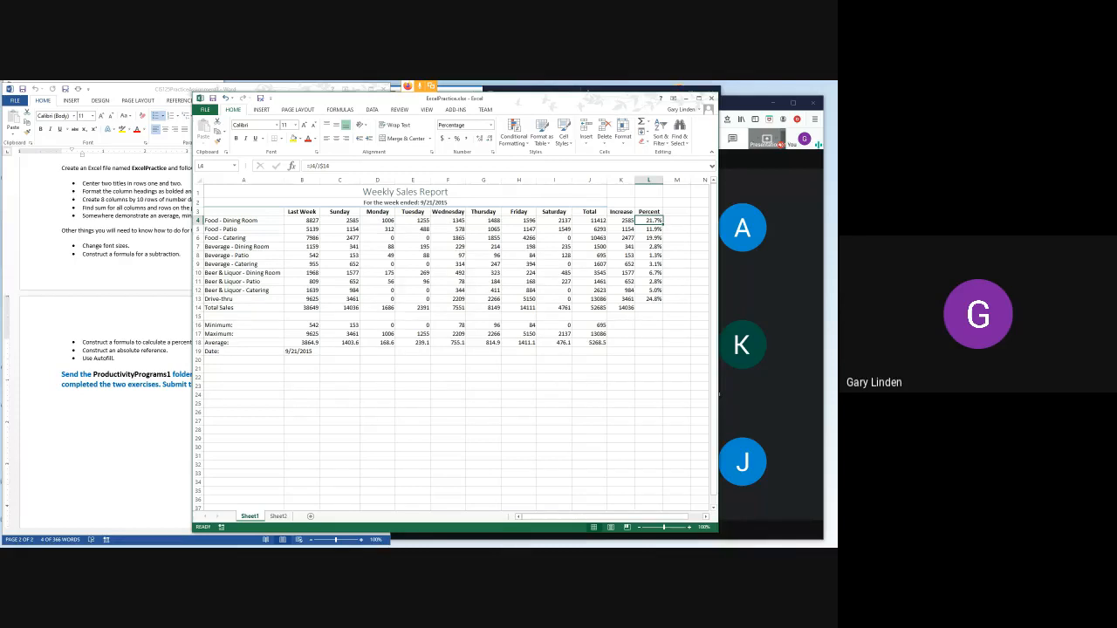
{"action": "key", "text": "shift+Down"}
{"action": "key", "text": "shift+Down"}
{"action": "key", "text": "shift+Down"}
{"action": "key", "text": "shift+Down"}
{"action": "key", "text": "shift+Down"}
{"action": "key", "text": "shift+Down"}
{"action": "key", "text": "shift+Down"}
{"action": "key", "text": "shift+Down"}
{"action": "key", "text": "shift+Down"}
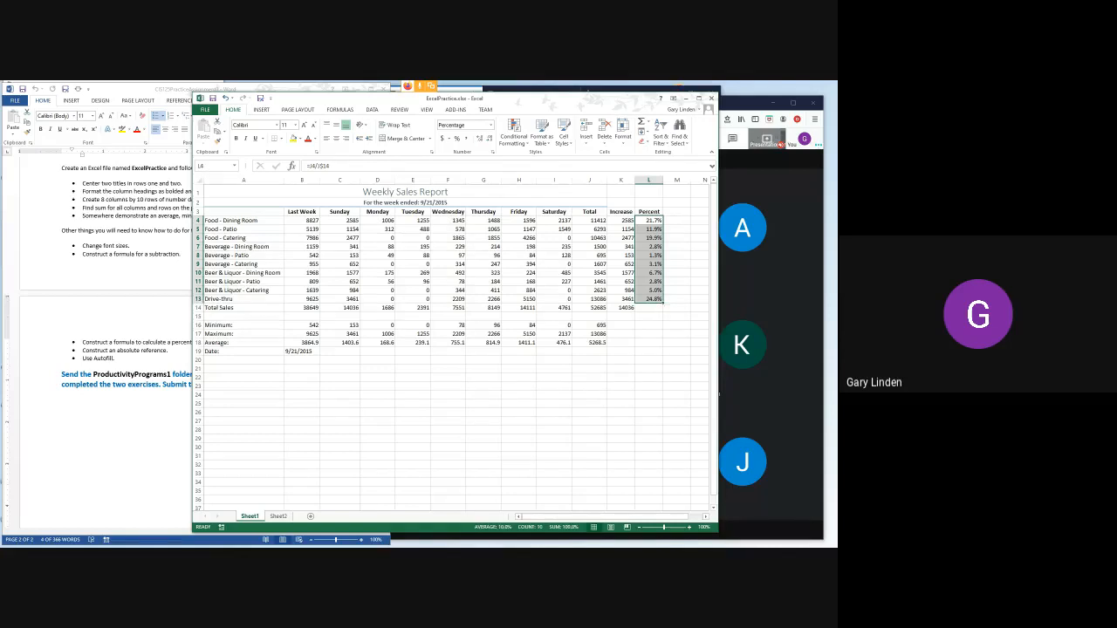
{"action": "key", "text": "Delete"}
- Build a Percent formula in L4 that divides the Food - Dining Room total in J4 by the Total Sales amount in J14
{"action": "left_click", "coordinate": [649, 221]}
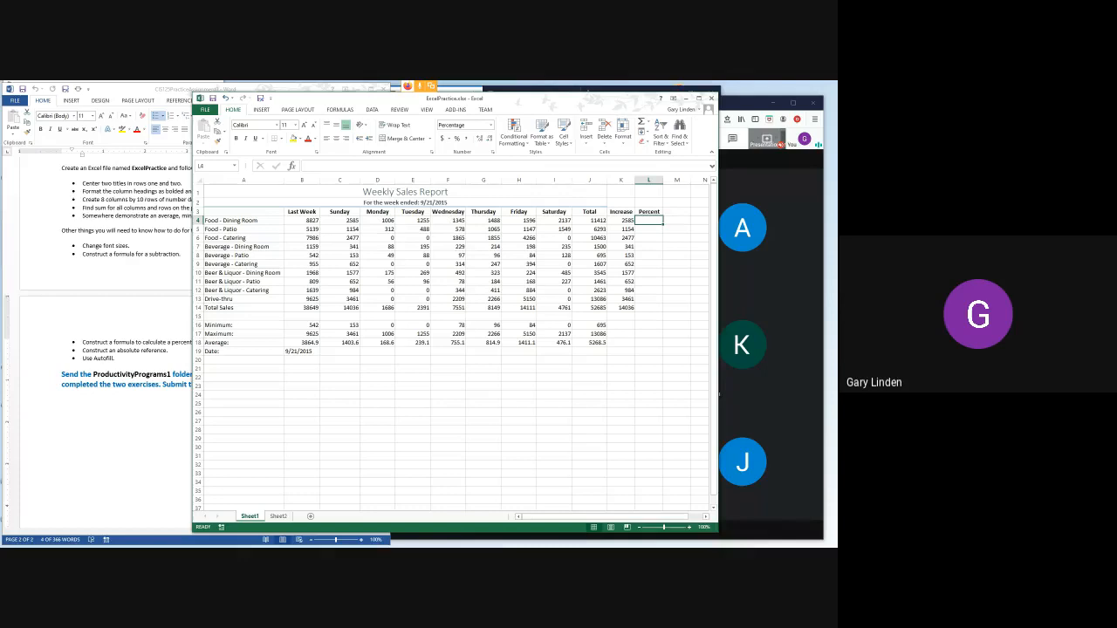
{"action": "type", "text": "="}
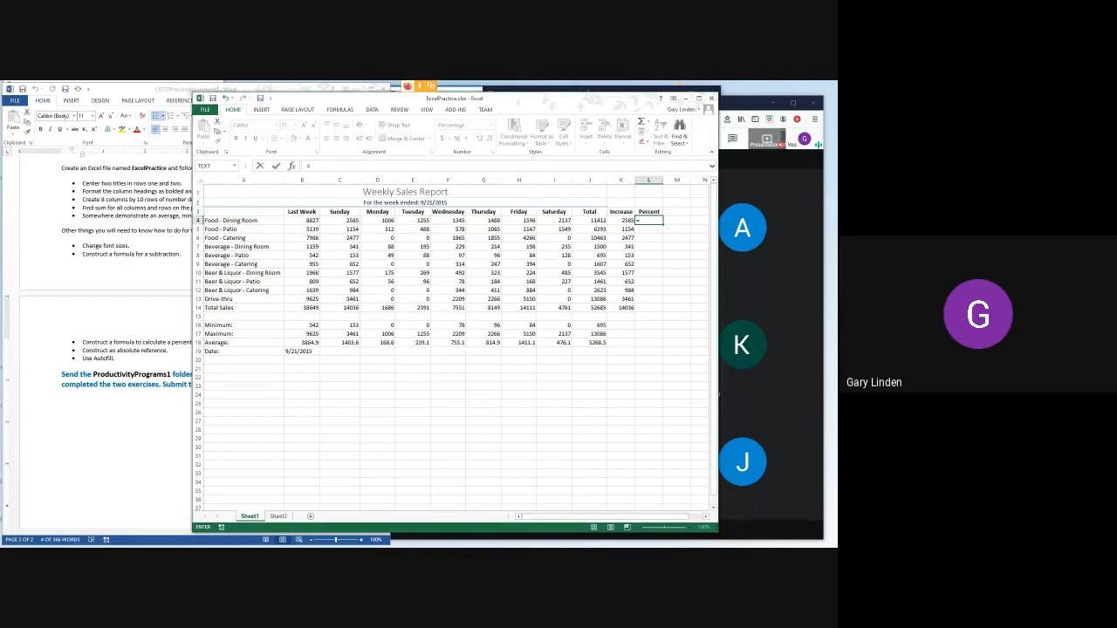
{"action": "left_click", "coordinate": [590, 221]}
{"action": "type", "text": "/"}
{"action": "left_click", "coordinate": [590, 308]}
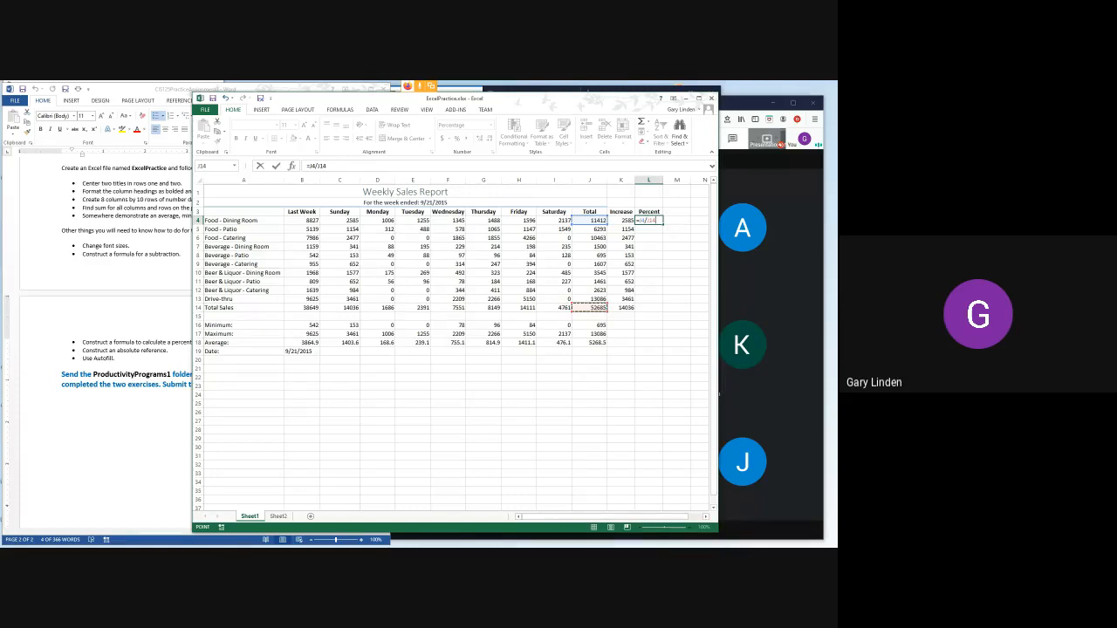
- Lock the row of the J14 reference so L4 holds =J4/J$14, and fill the formula down through L13
{"action": "key", "text": "F4"}
{"action": "key", "text": "F4"}
{"action": "key", "text": "F4"}
{"action": "key", "text": "F4"}
{"action": "key", "text": "F4"}
{"action": "key", "text": "ctrl+Return"}
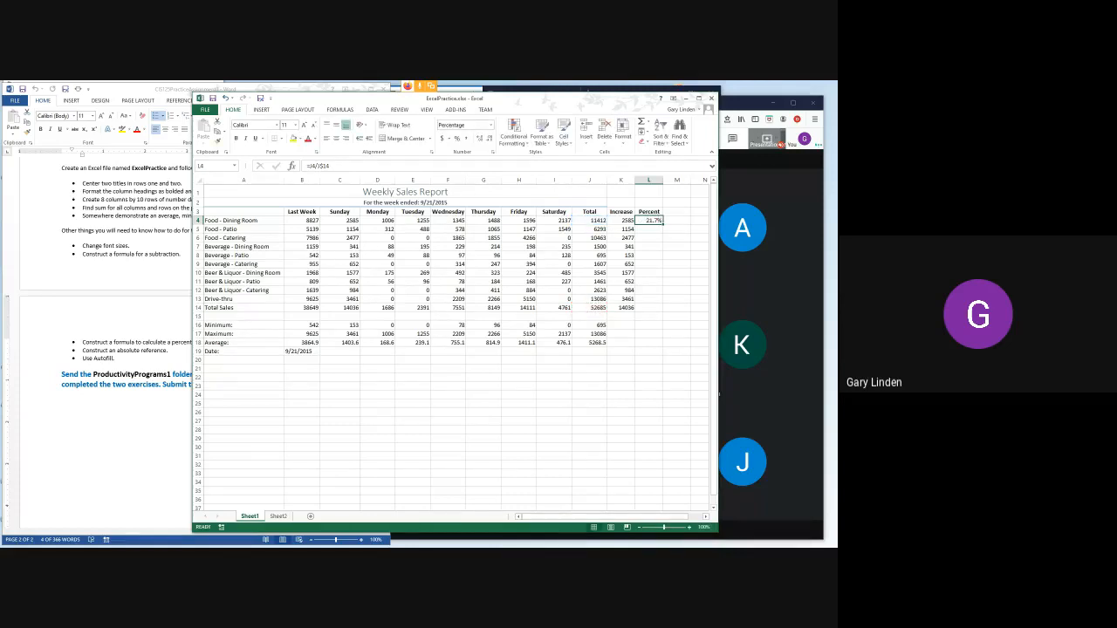
{"action": "left_click_drag", "start_coordinate": [663, 224], "coordinate": [662, 302]}
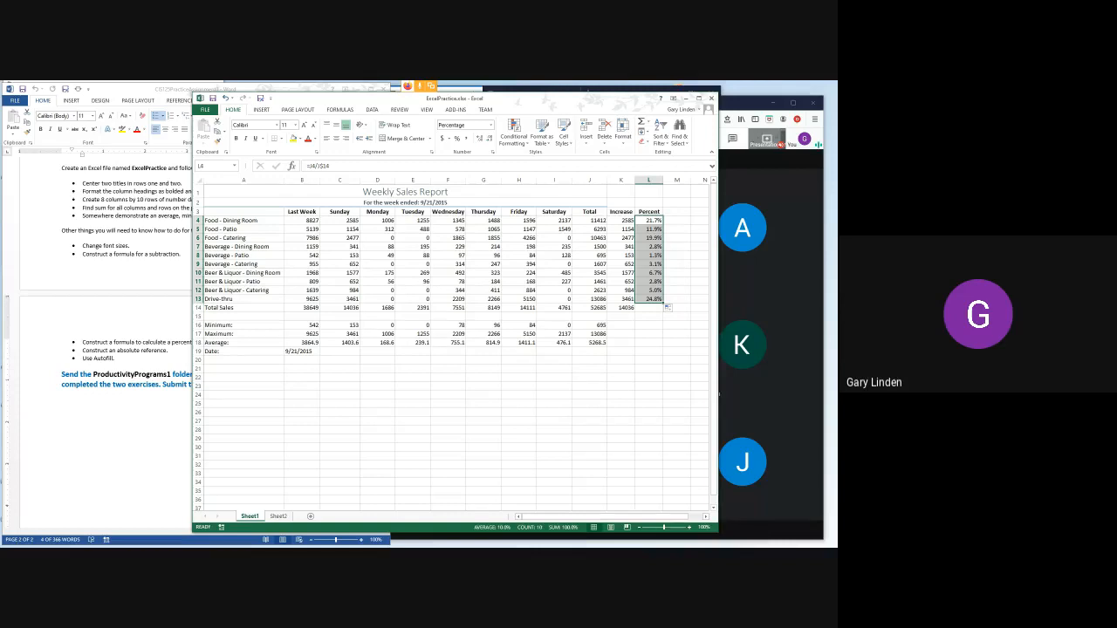
- Switch to the Word assignment and highlight the "Use Autofill." item
{"action": "key", "text": "alt+Tab"}
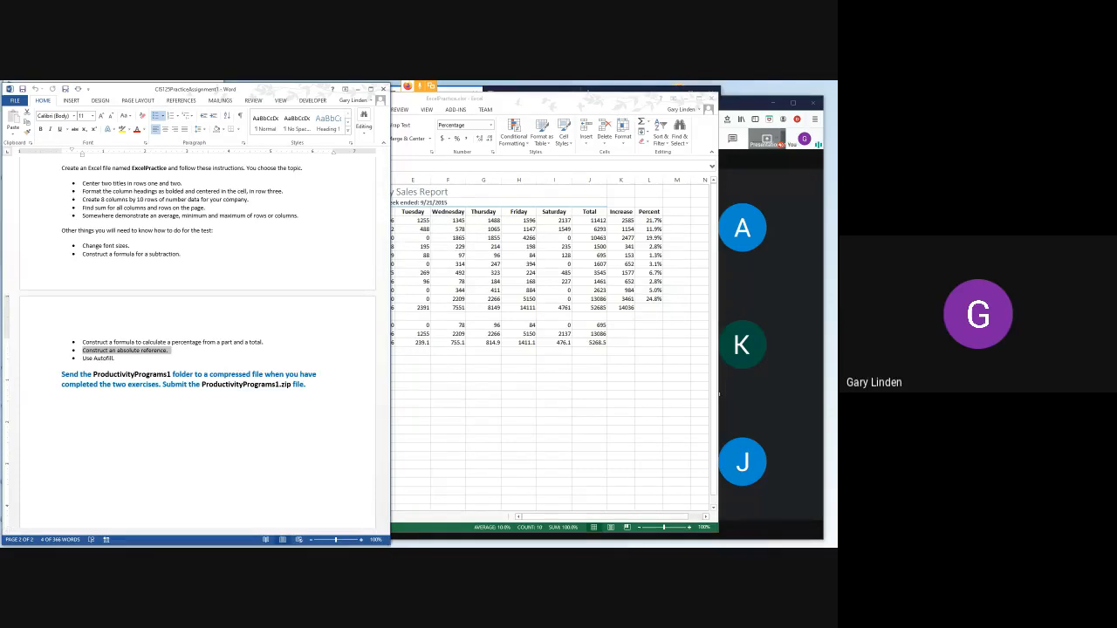
{"action": "key", "text": "alt+Tab"}
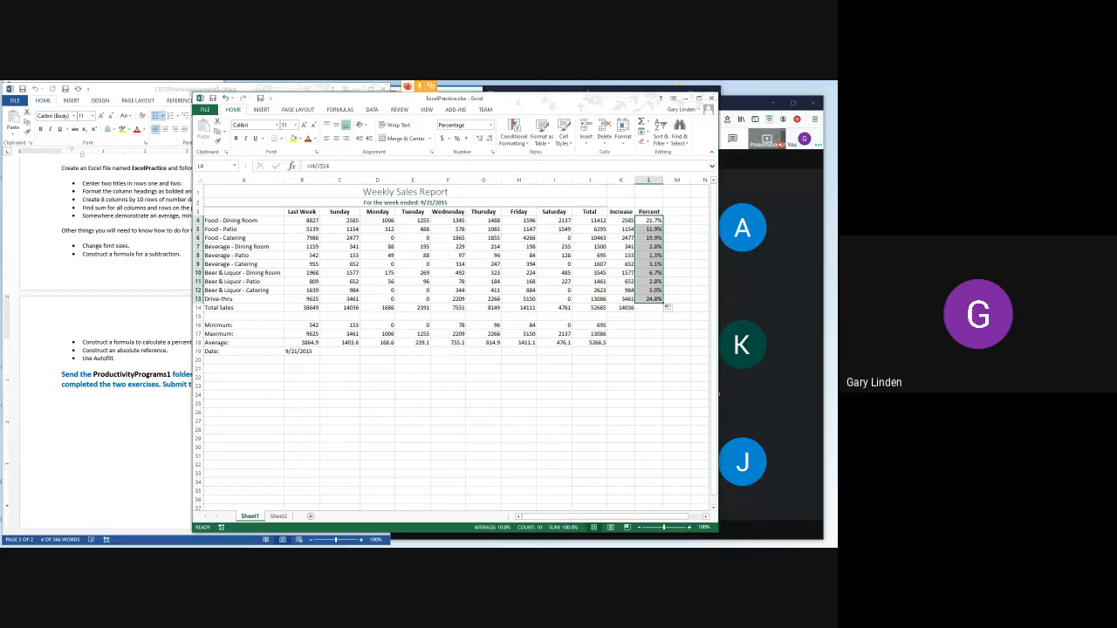
{"action": "mouse_move", "coordinate": [245, 542]}
{"action": "left_click", "coordinate": [83, 359]}
{"action": "left_click_drag", "start_coordinate": [83, 358], "coordinate": [113, 359]}
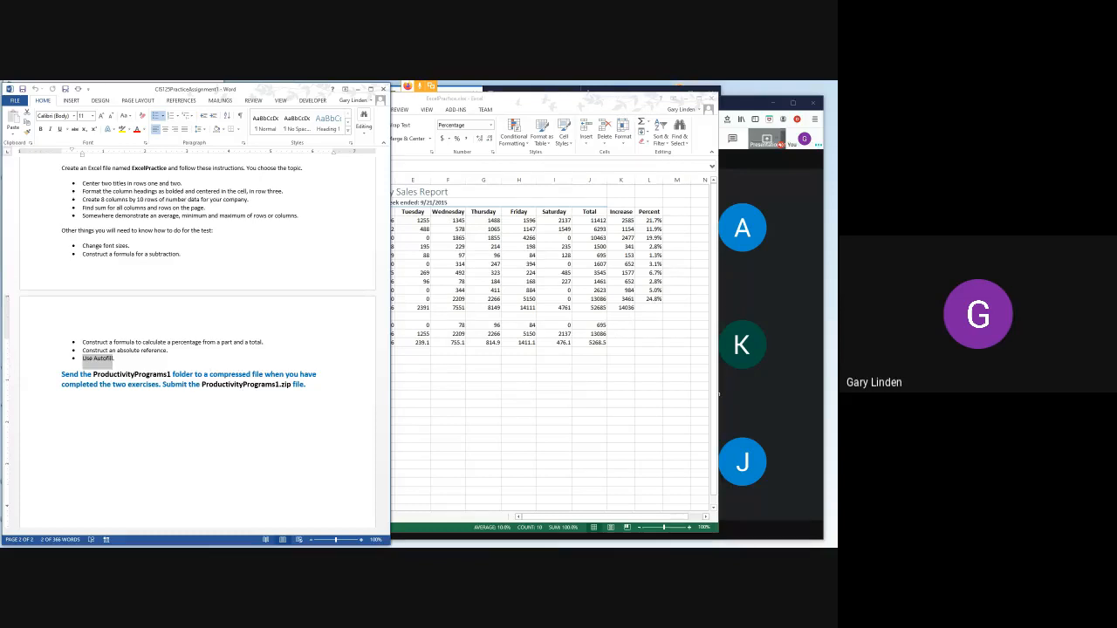
- Switch to the Excel sales report and compare the Percent formula in L4 with the filled copy in L5
{"action": "key", "text": "alt+Tab"}
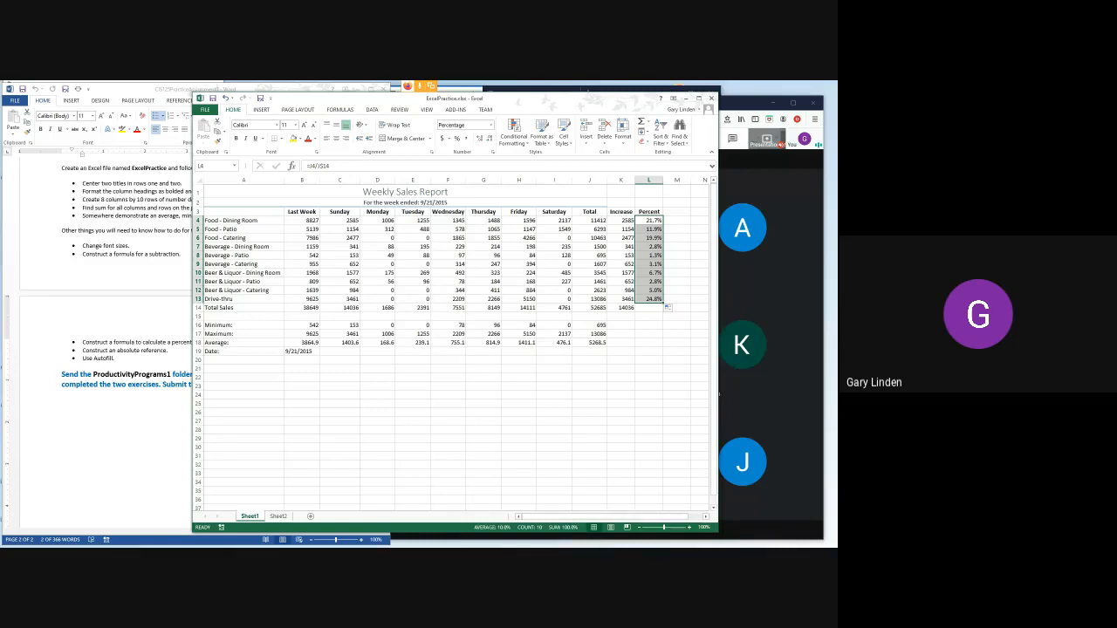
{"action": "left_click", "coordinate": [649, 220]}
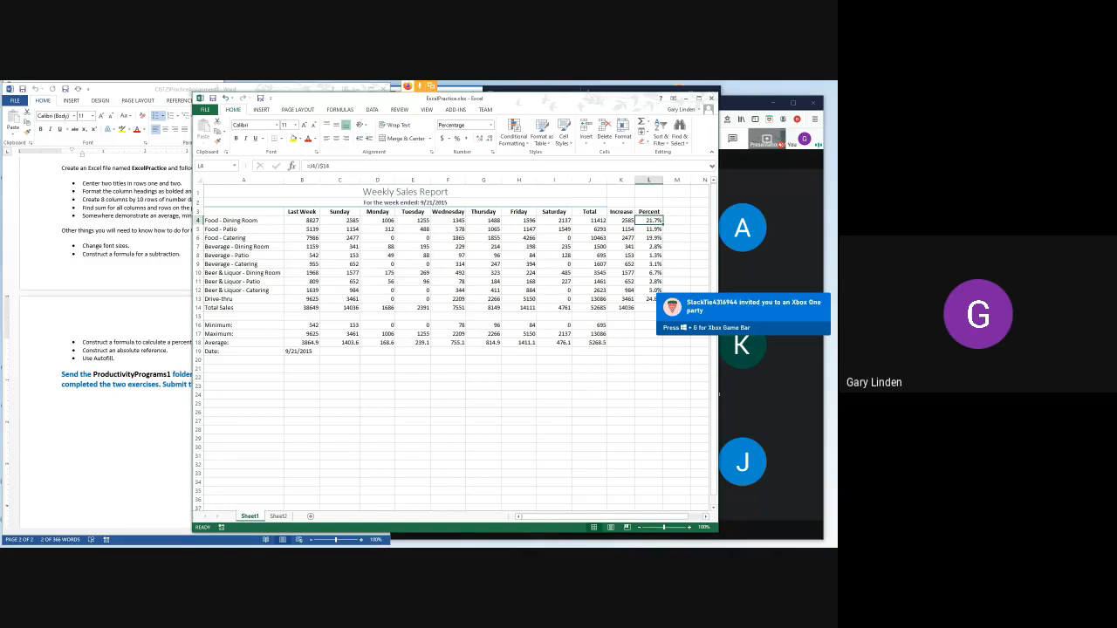
{"action": "left_click", "coordinate": [677, 247]}
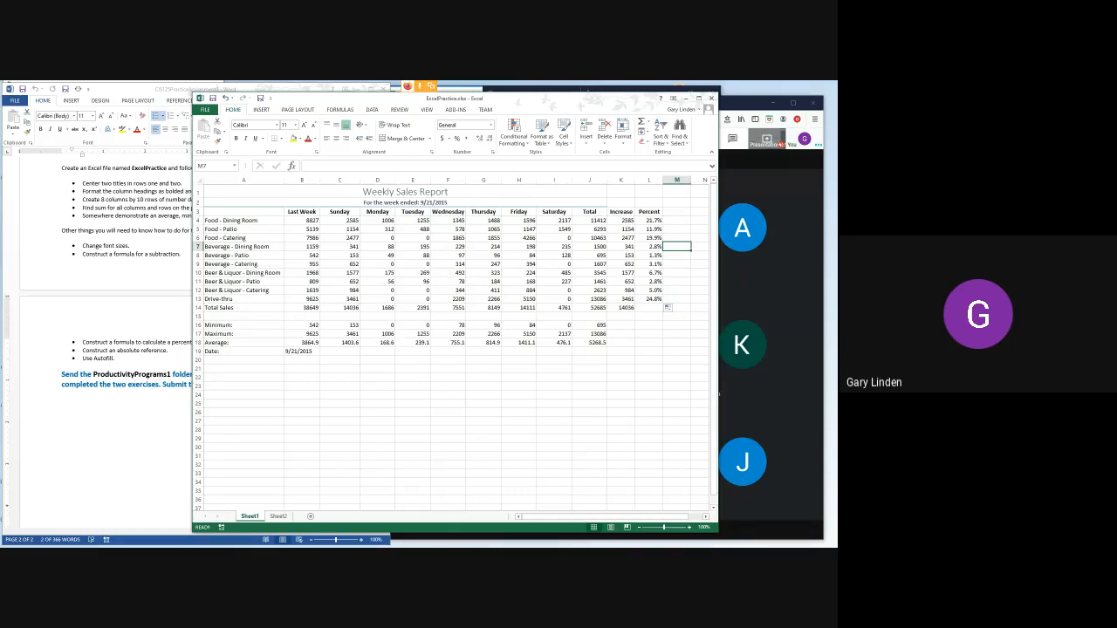
{"action": "left_click", "coordinate": [650, 221]}
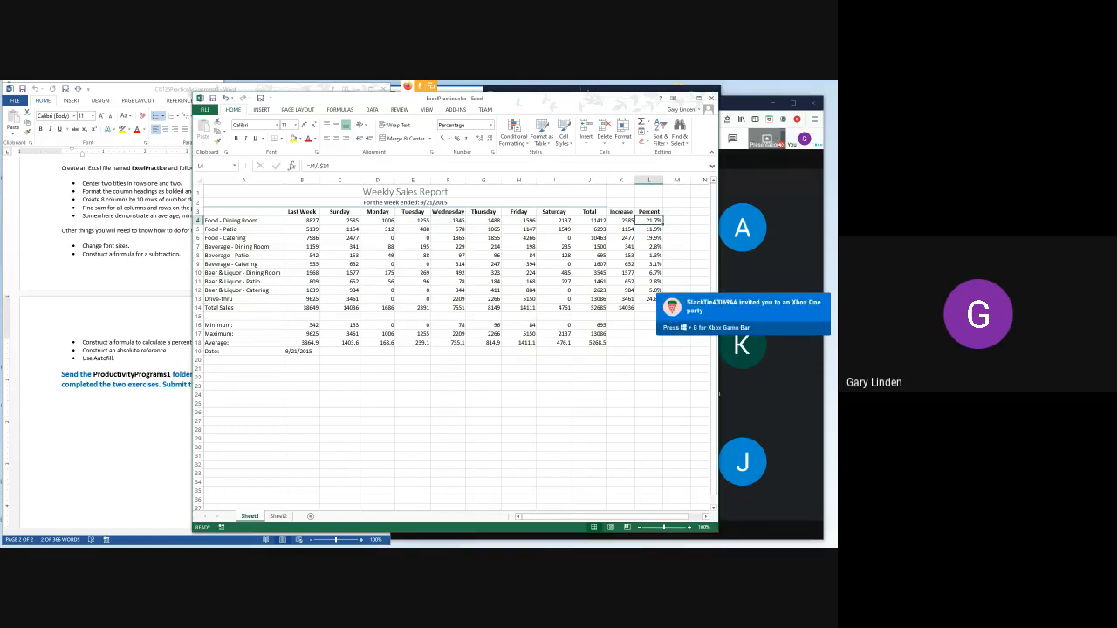
{"action": "left_click", "coordinate": [649, 229]}
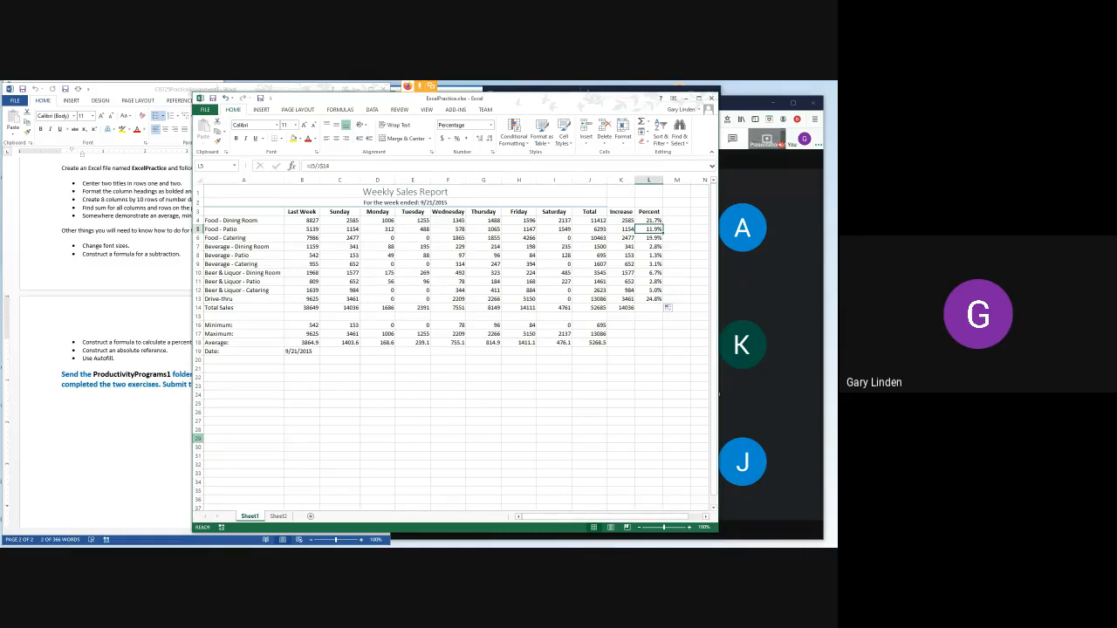
- Check the Word assignment once more, and close the ExcelPractice workbook without saving its changes
{"action": "key", "text": "alt+Tab"}
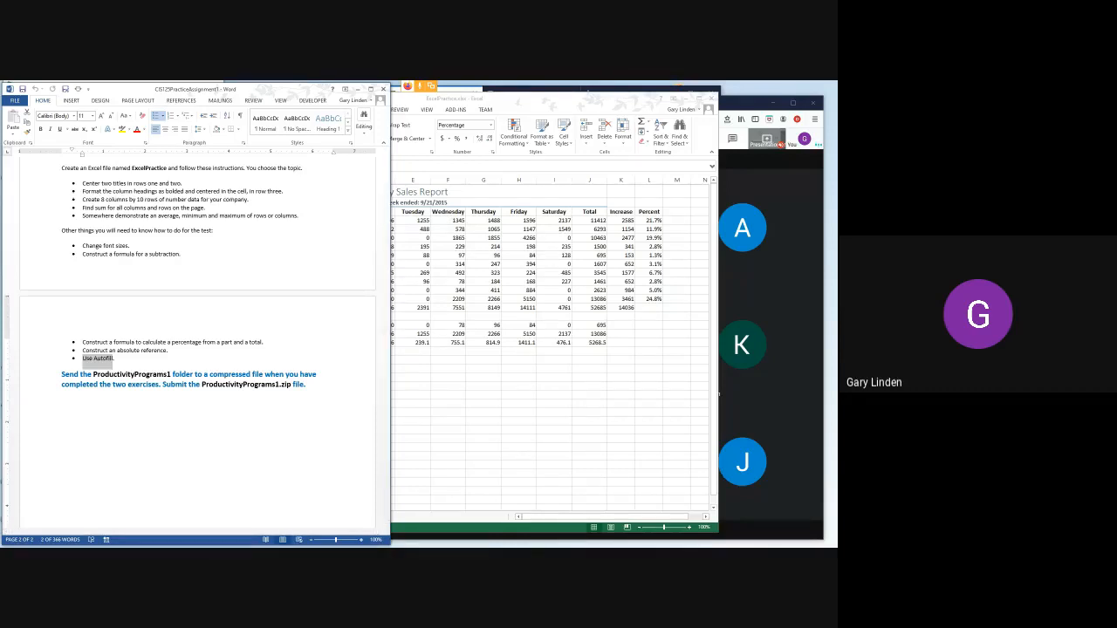
{"action": "key", "text": "alt+Tab"}
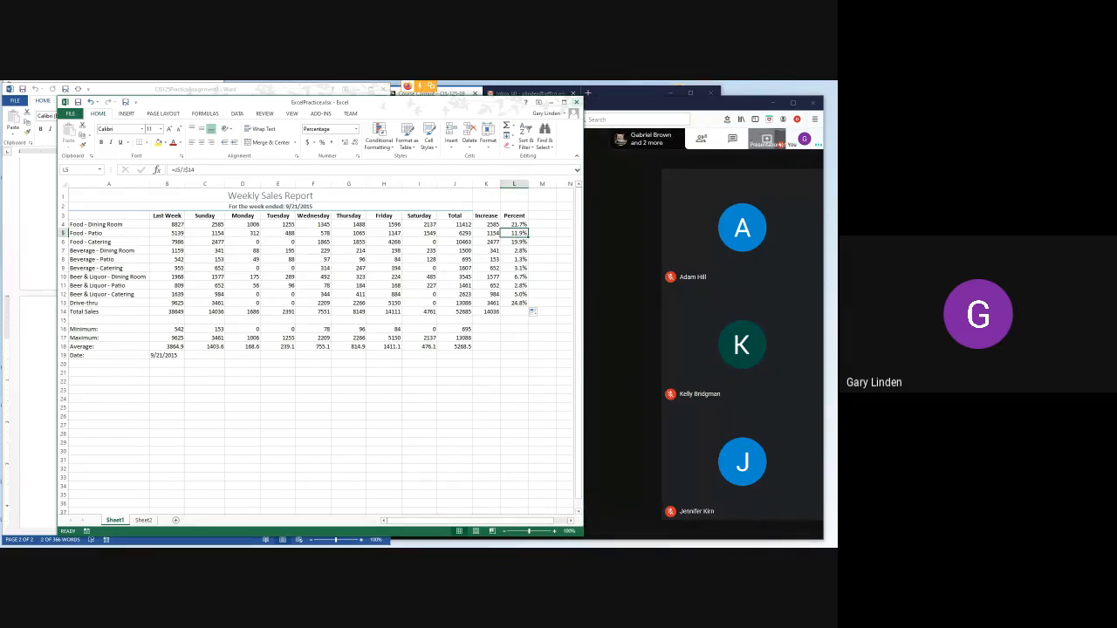
{"action": "left_click", "coordinate": [575, 102]}
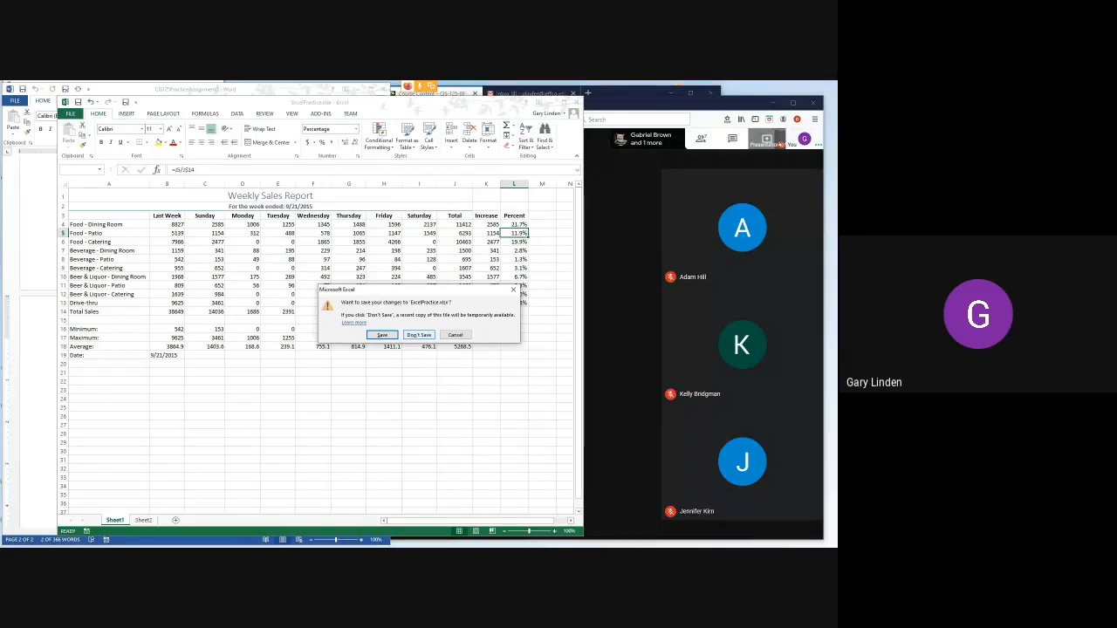
{"action": "left_click", "coordinate": [418, 335]}
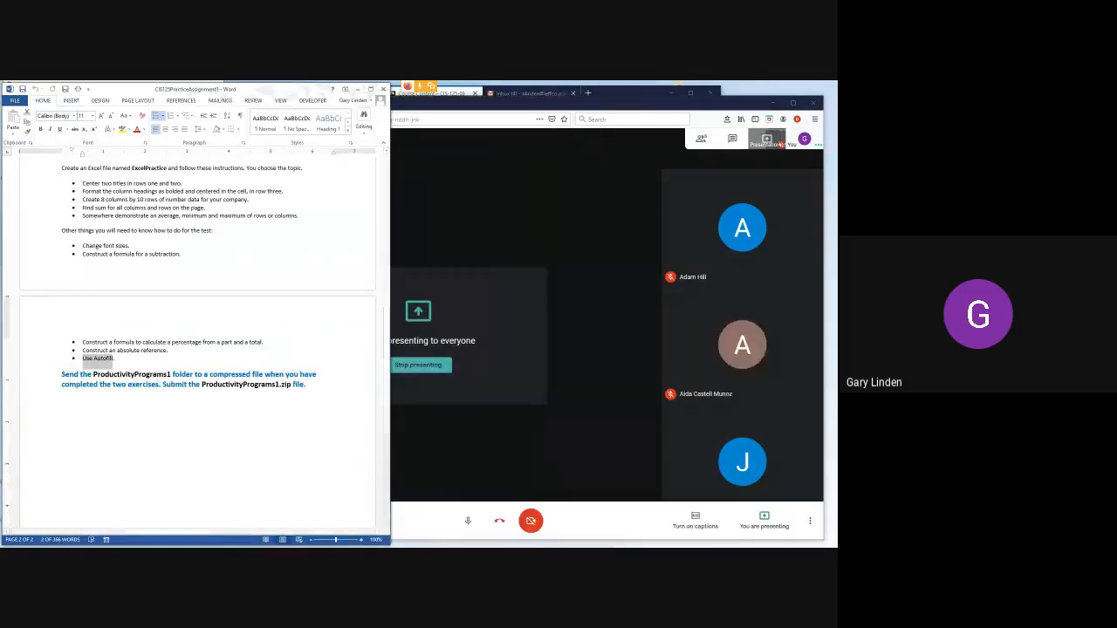
- Switch to the Google Meet call and request to stop recording the meeting
{"action": "left_click", "coordinate": [576, 103]}
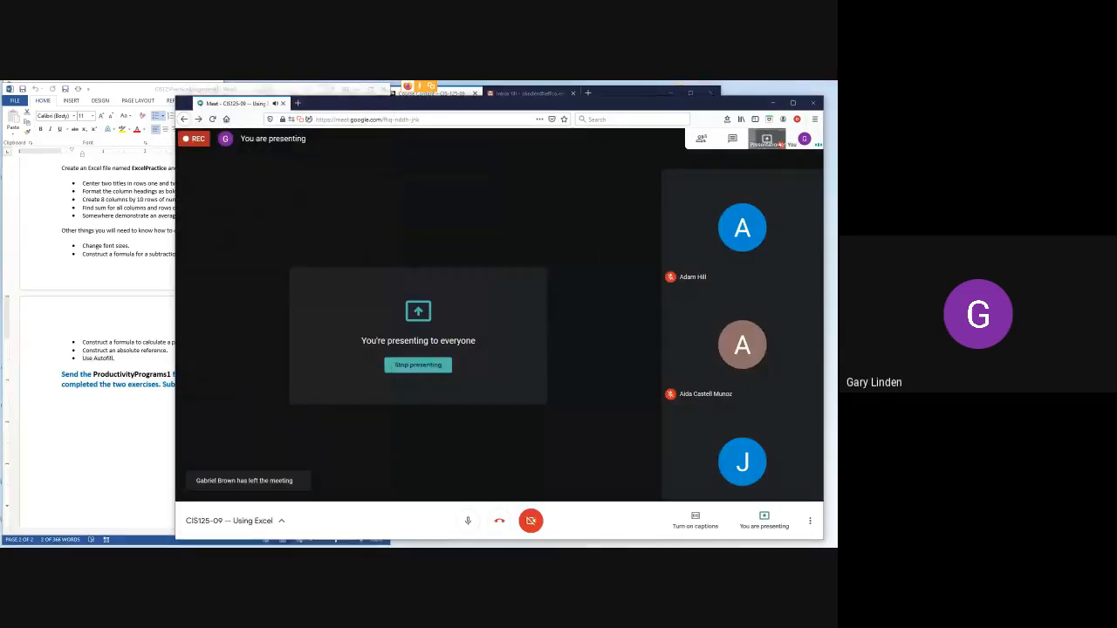
{"action": "left_click", "coordinate": [810, 521]}
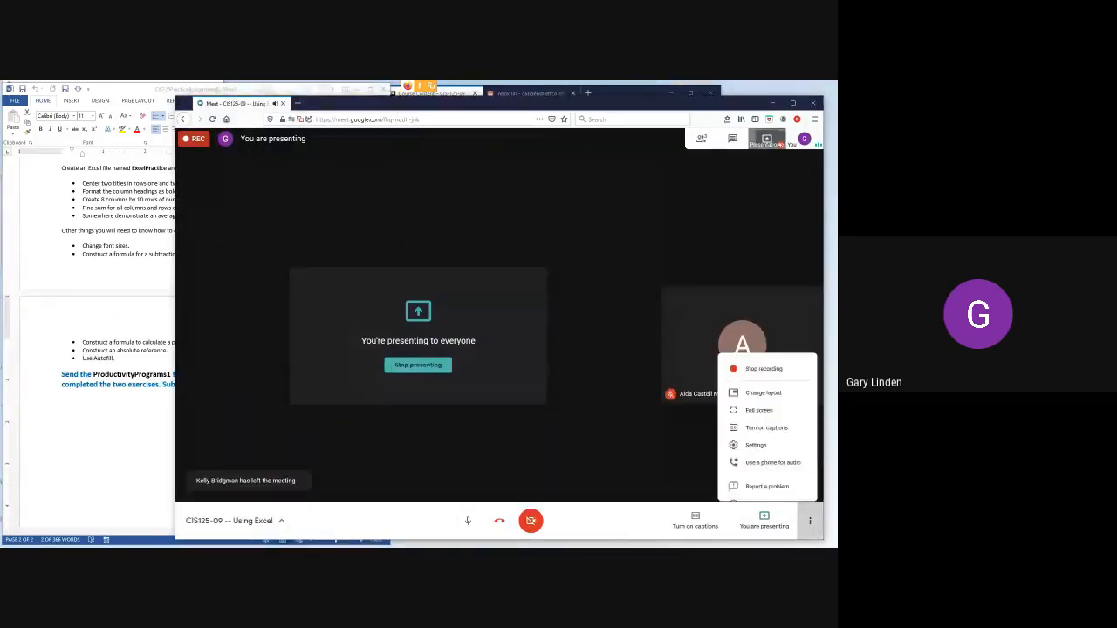
{"action": "left_click", "coordinate": [750, 344]}
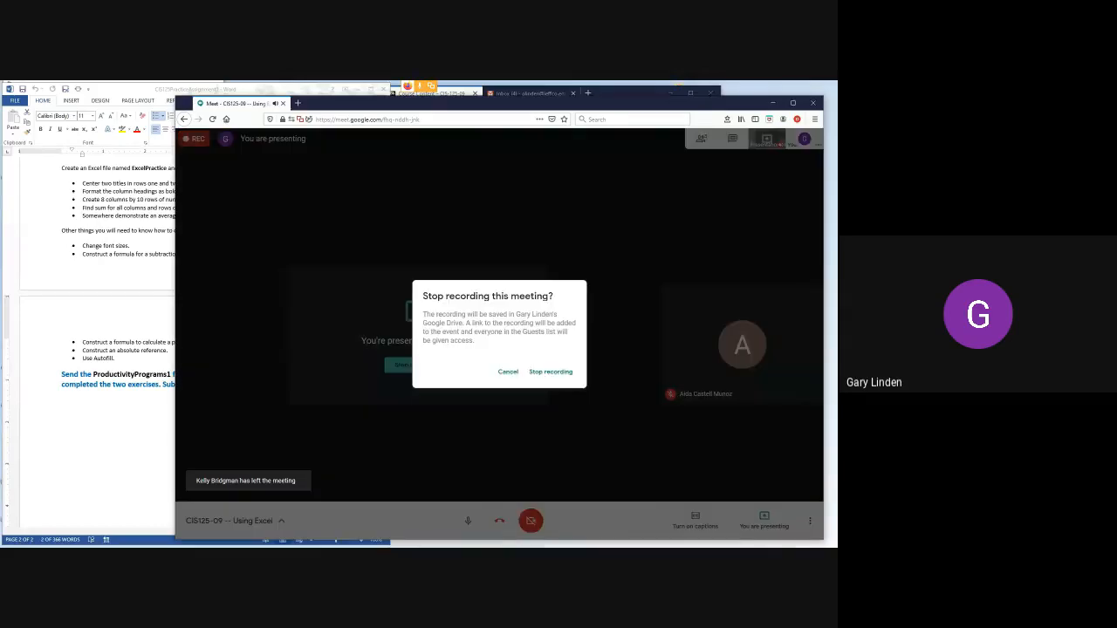